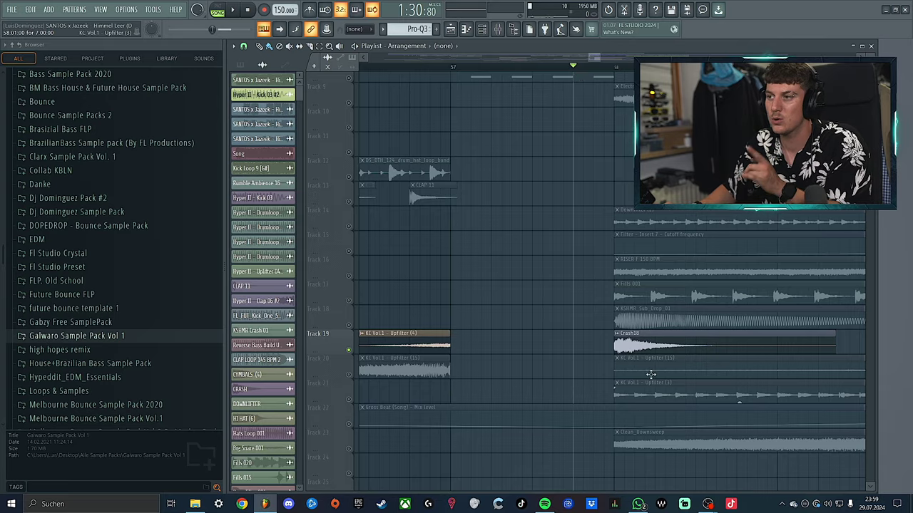
- Examine the channel settings of the Crash18 clip on Track 19
{"action": "double_click", "coordinate": [649, 347]}
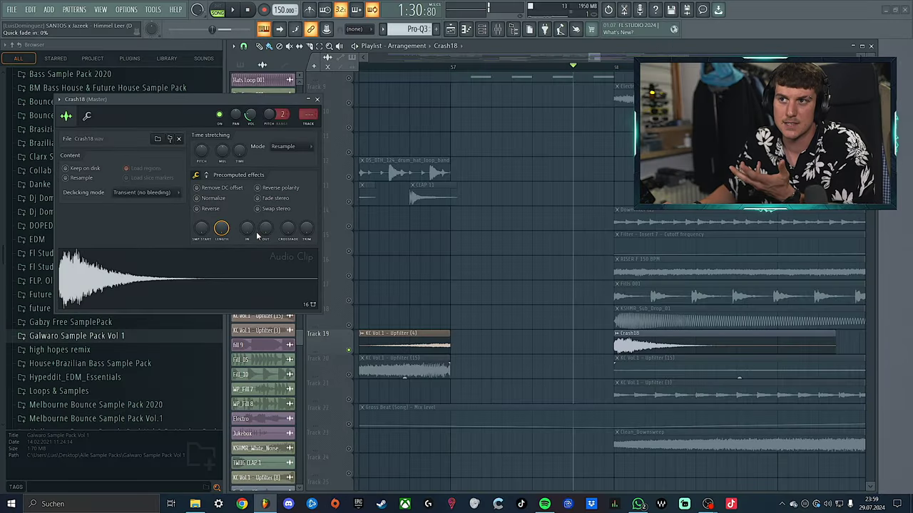
{"action": "left_click", "coordinate": [318, 100]}
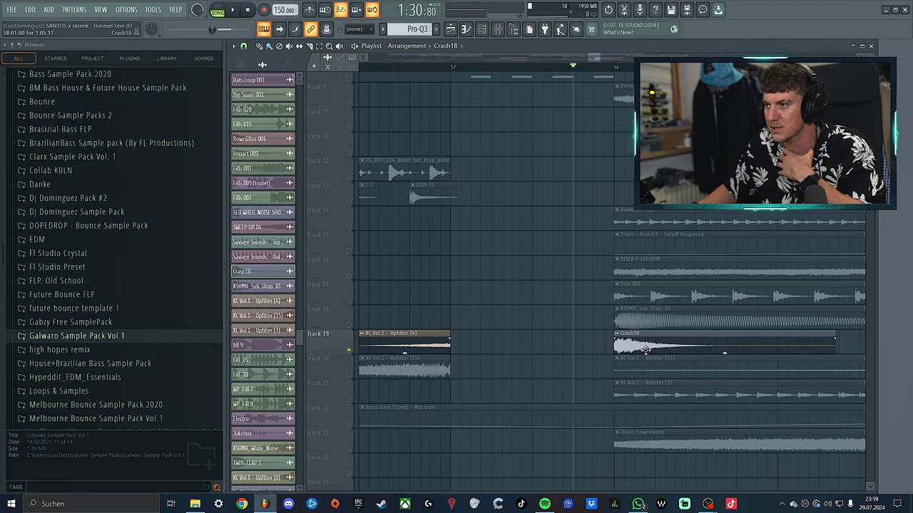
{"action": "scroll", "coordinate": [646, 349], "scroll_direction": "down", "scroll_amount": 1}
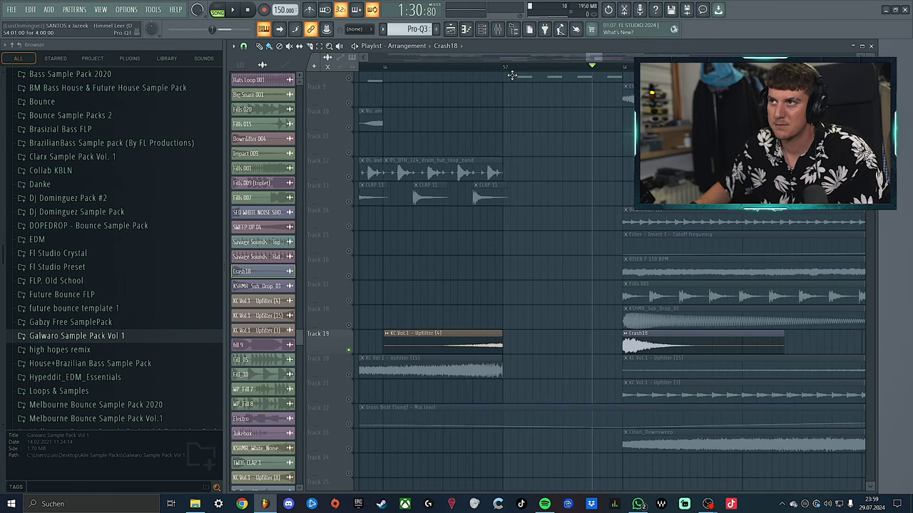
{"action": "left_click_drag", "start_coordinate": [600, 57], "coordinate": [604, 57]}
{"action": "scroll", "coordinate": [515, 330], "scroll_direction": "down", "scroll_amount": 1}
{"action": "scroll", "coordinate": [540, 345], "scroll_direction": "up", "scroll_amount": 1}
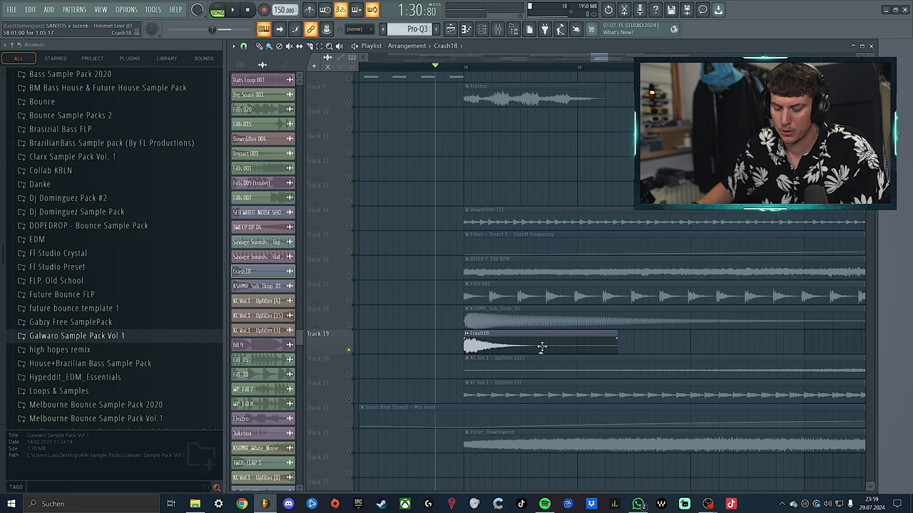
- Try a 15% quick fade-in on the Crash18 sample using a duplicate clip on Track 19, and discard the attempt
{"action": "left_click_drag", "start_coordinate": [542, 347], "coordinate": [660, 340]}
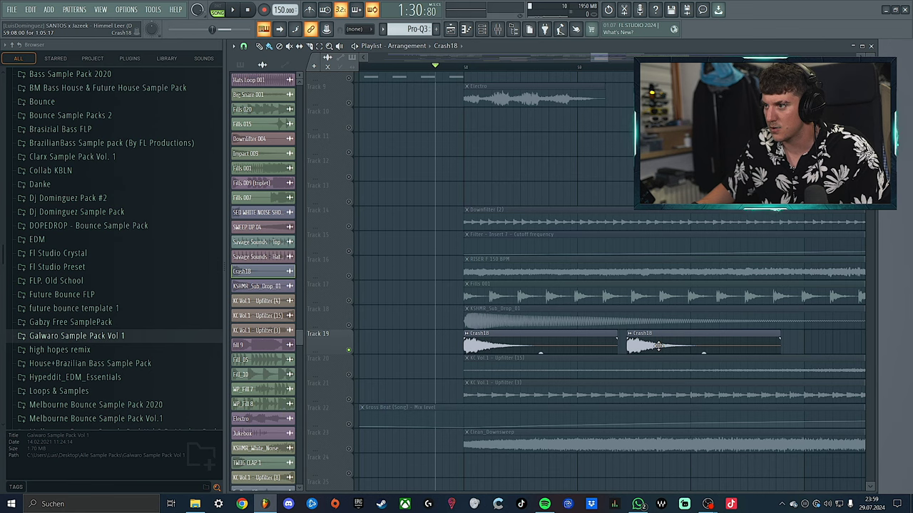
{"action": "double_click", "coordinate": [657, 346]}
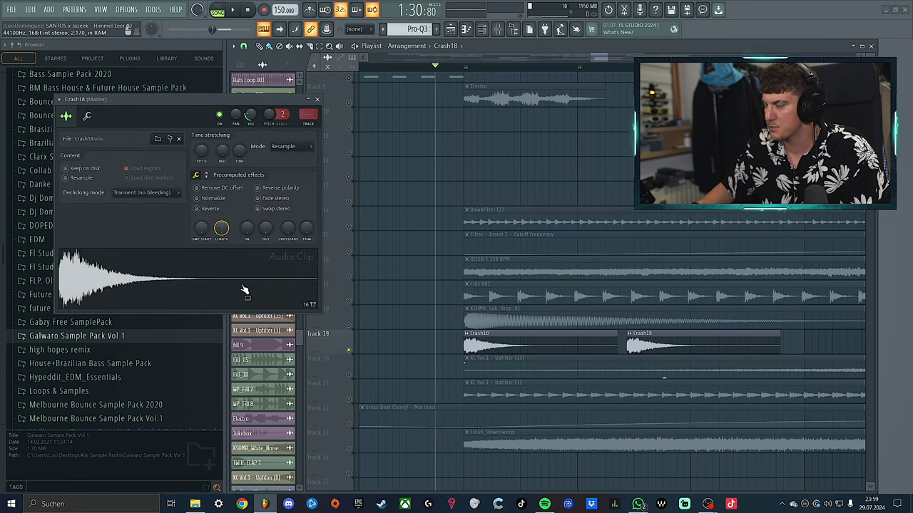
{"action": "left_click", "coordinate": [316, 99]}
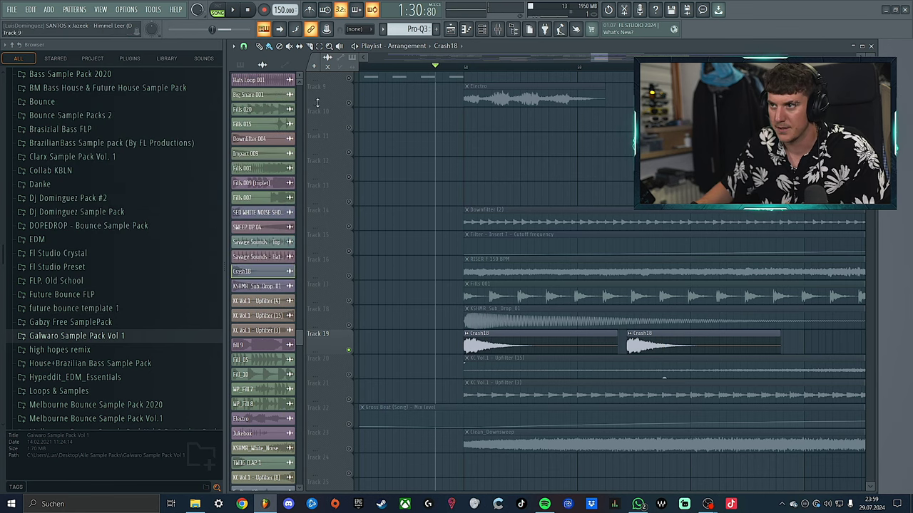
{"action": "double_click", "coordinate": [678, 350]}
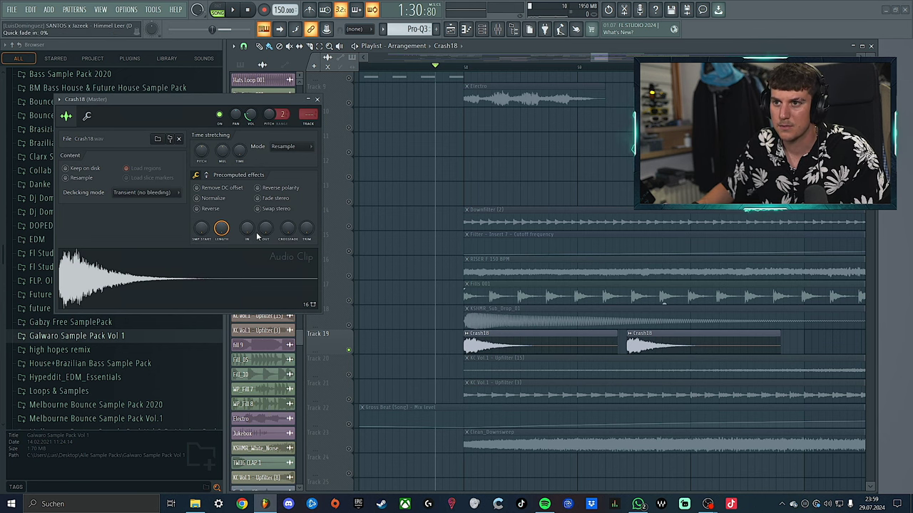
{"action": "left_click_drag", "start_coordinate": [247, 229], "coordinate": [247, 224]}
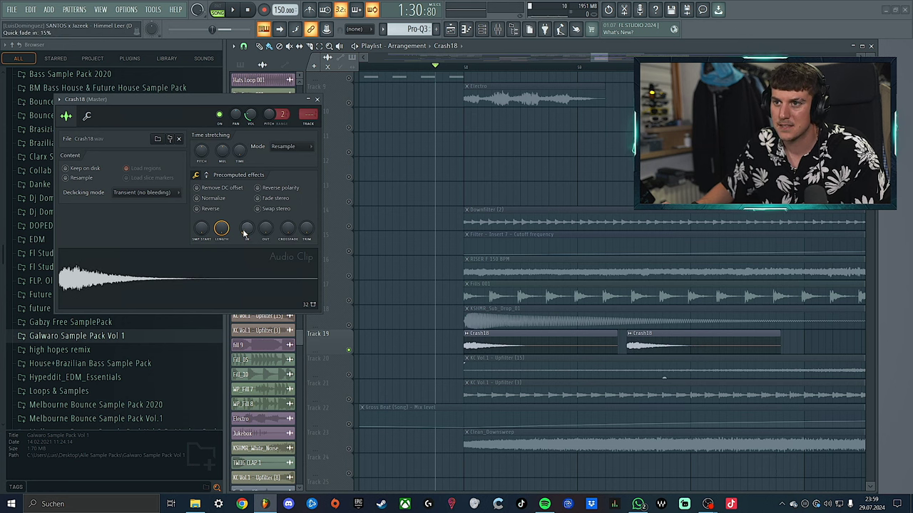
{"action": "left_click_drag", "start_coordinate": [246, 229], "coordinate": [247, 233]}
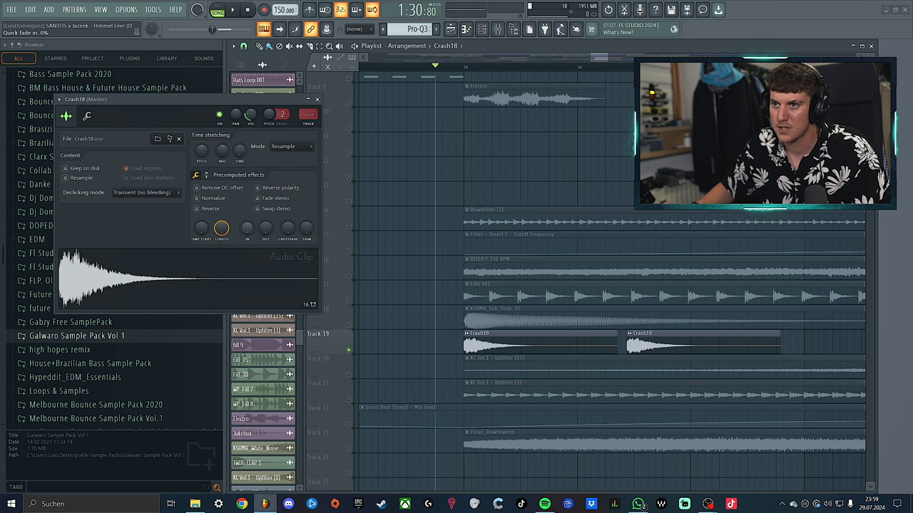
{"action": "left_click", "coordinate": [316, 99]}
{"action": "right_click", "coordinate": [639, 334]}
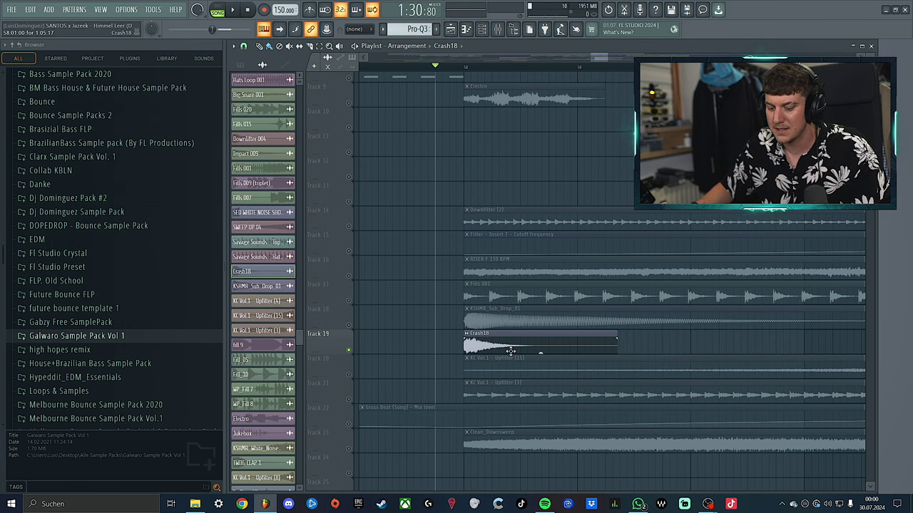
- Duplicate the Crash18 clip as a unique copy and place it on Track 18 ahead of the original crash
{"action": "left_click_drag", "start_coordinate": [511, 351], "coordinate": [670, 349]}
{"action": "scroll", "coordinate": [683, 343], "scroll_direction": "down", "scroll_amount": 3}
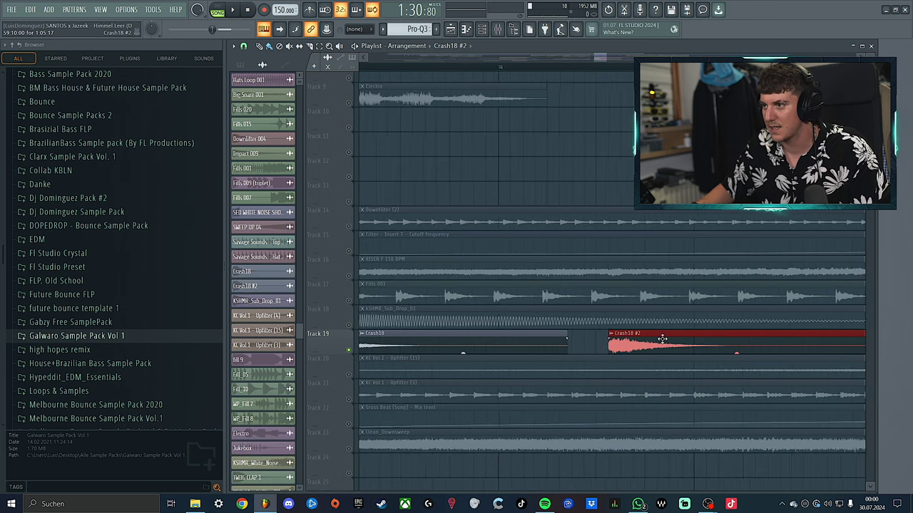
{"action": "left_click", "coordinate": [668, 346]}
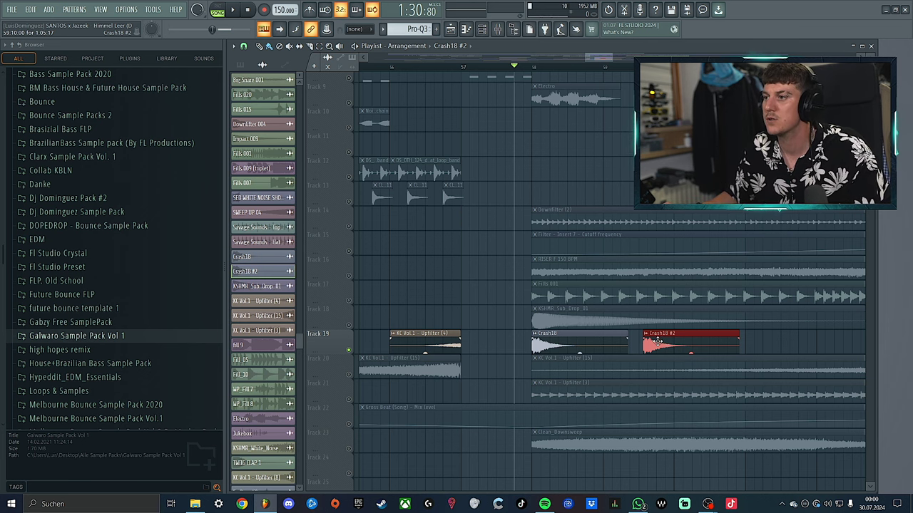
{"action": "left_click_drag", "start_coordinate": [656, 342], "coordinate": [443, 319]}
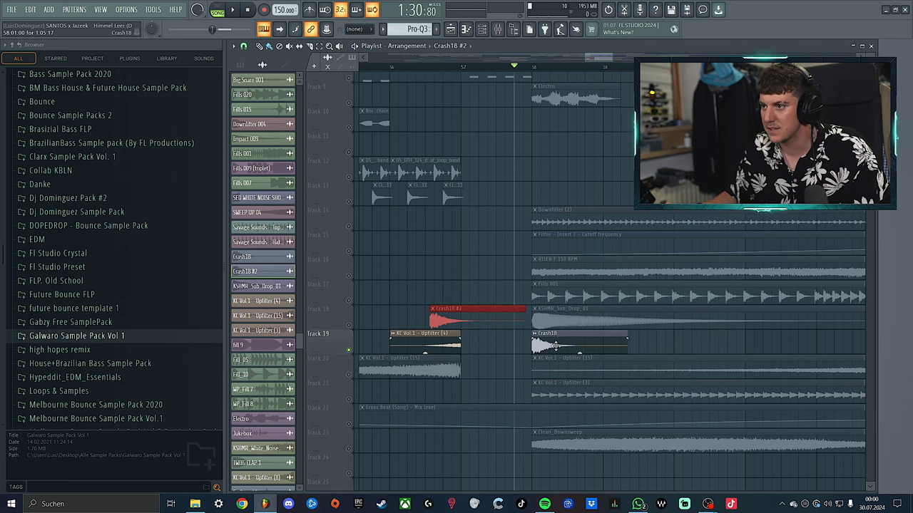
- Enable the Reverse precomputed effect for the Crash18 #2 audio clip
{"action": "double_click", "coordinate": [467, 316]}
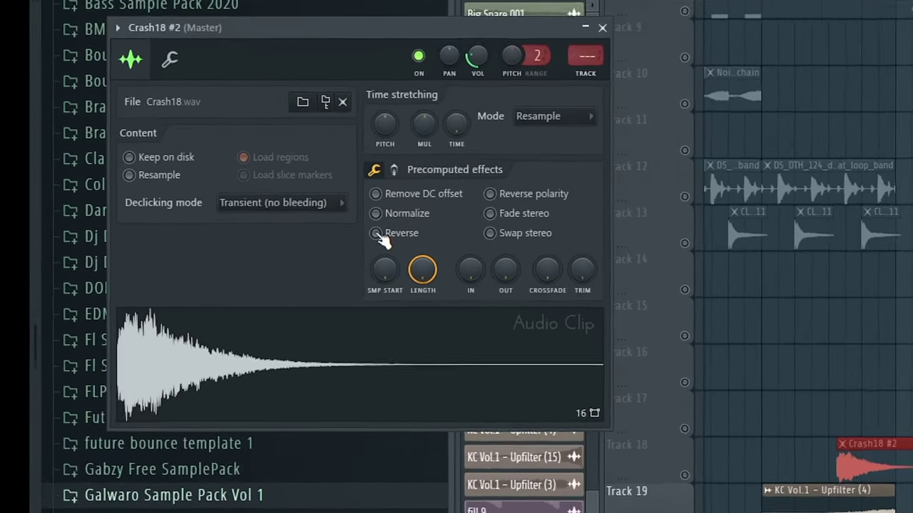
{"action": "left_click", "coordinate": [185, 196]}
{"action": "left_click", "coordinate": [651, 13]}
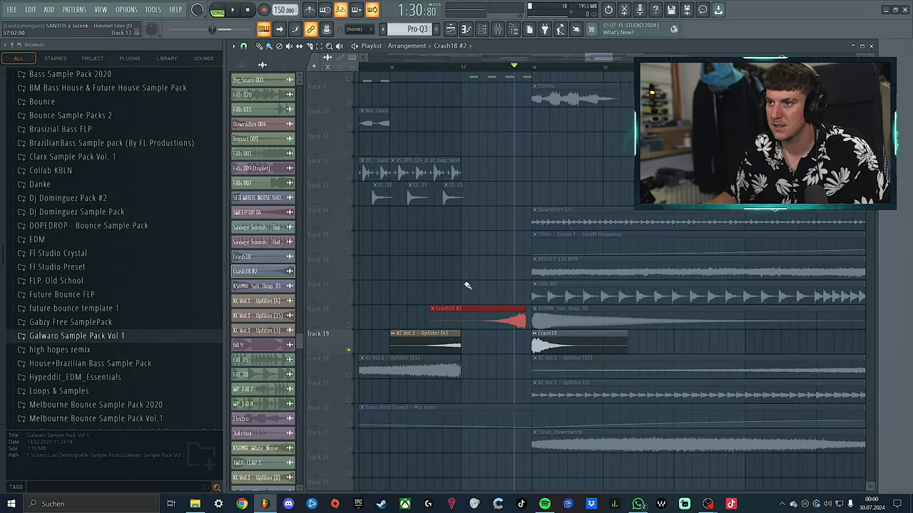
- Shorten the start of the reversed Crash18 #2 clip and place it on Track 19, ending exactly where Crash18 starts at bar 58
{"action": "left_click_drag", "start_coordinate": [426, 318], "coordinate": [507, 352]}
{"action": "scroll", "coordinate": [548, 352], "scroll_direction": "up", "scroll_amount": 5}
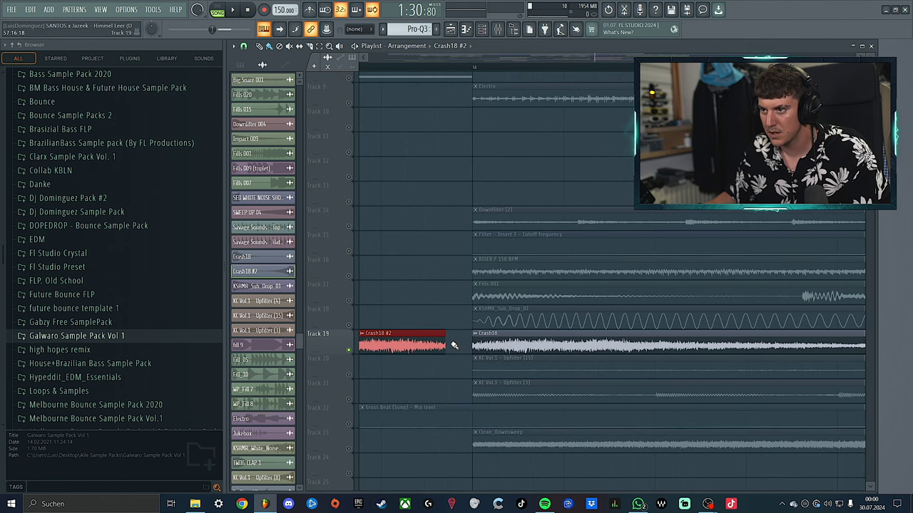
{"action": "left_click_drag", "start_coordinate": [432, 345], "coordinate": [457, 345]}
{"action": "scroll", "coordinate": [434, 345], "scroll_direction": "down", "scroll_amount": 4}
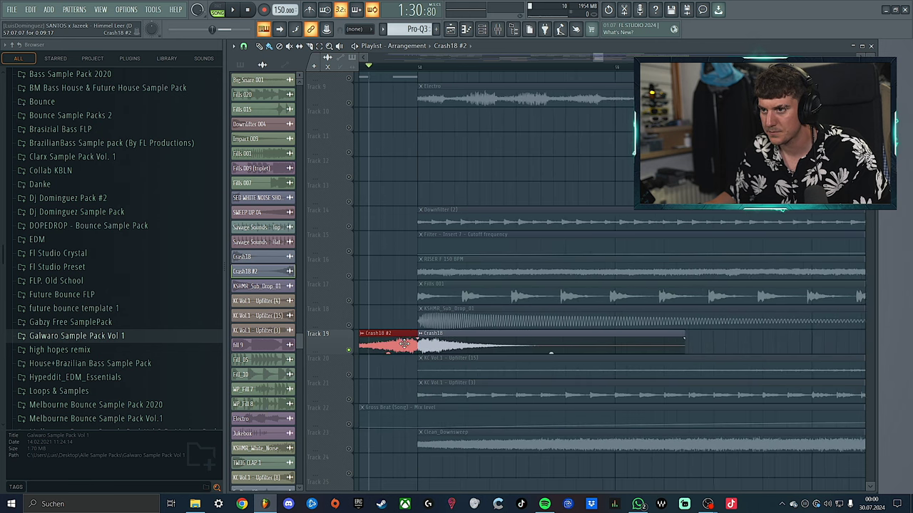
- Play the arrangement from just before the reversed crash to hear the transition into bar 58
{"action": "left_click", "coordinate": [364, 58]}
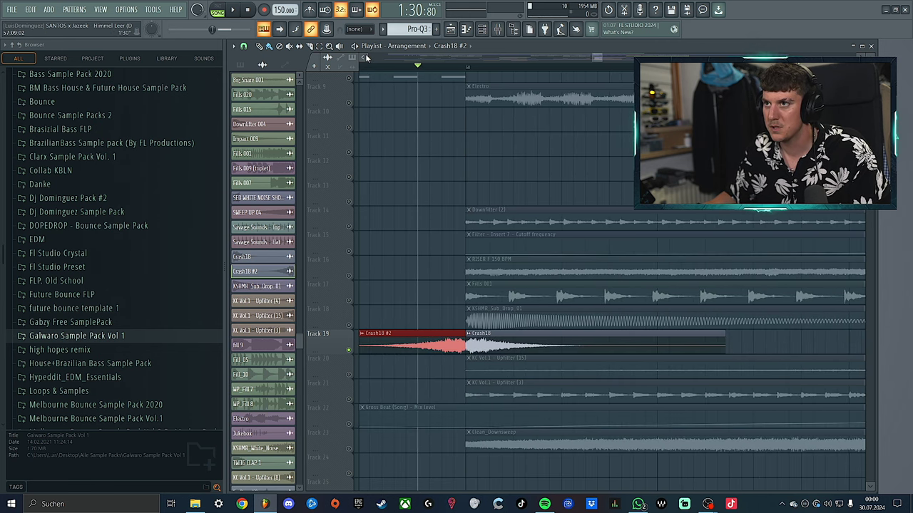
{"action": "left_click", "coordinate": [365, 57]}
{"action": "left_click", "coordinate": [395, 69]}
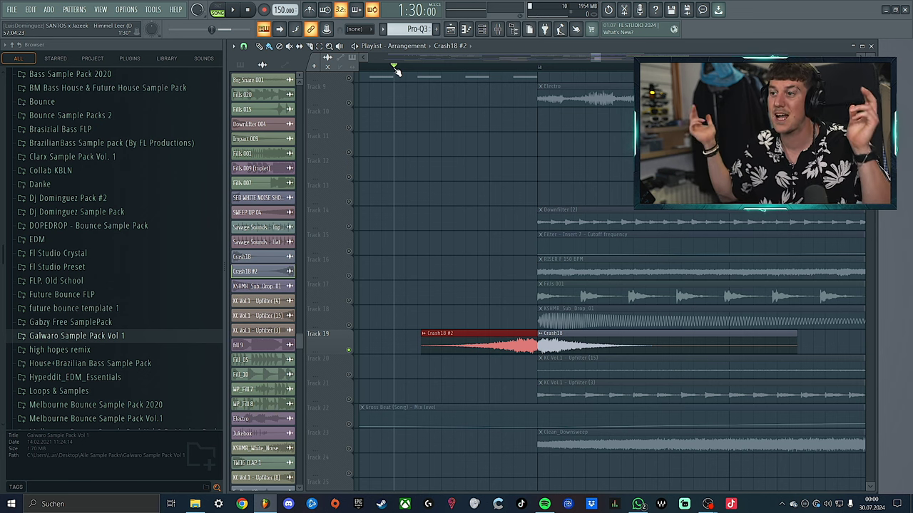
{"action": "left_click", "coordinate": [548, 335]}
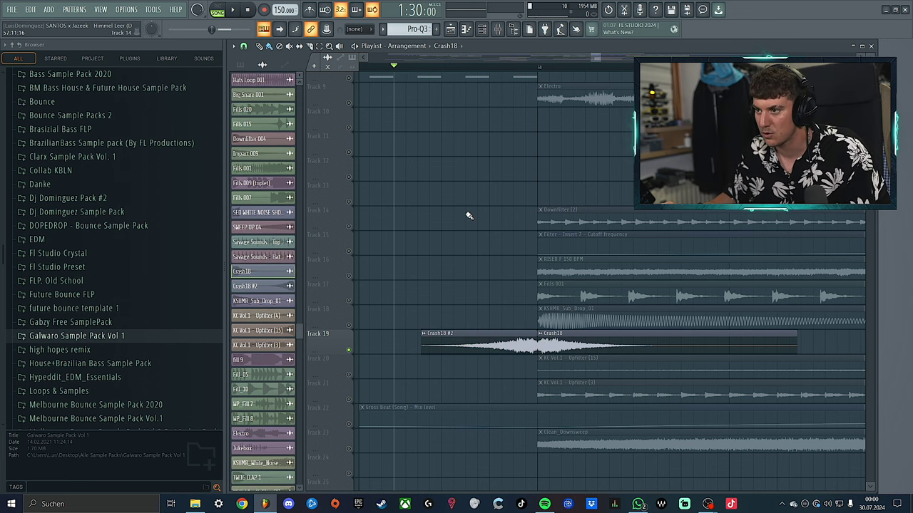
{"action": "left_click", "coordinate": [407, 71]}
{"action": "key", "text": "space"}
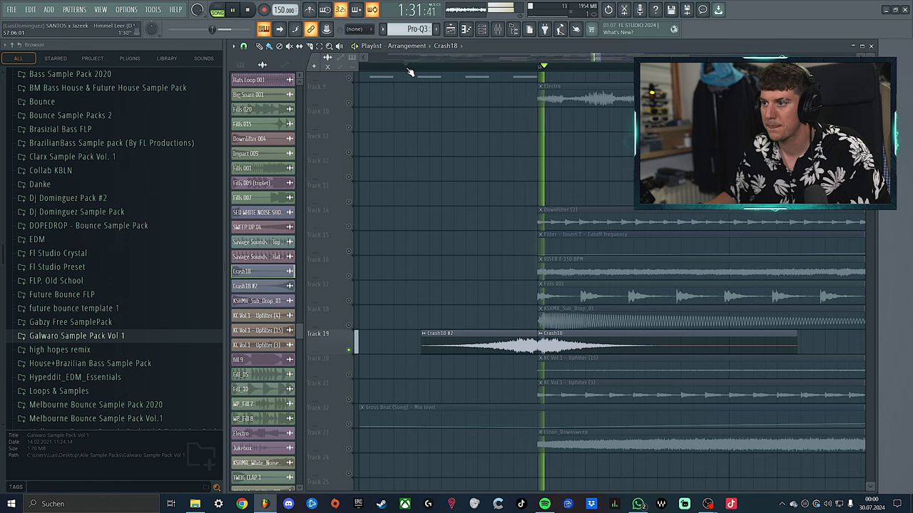
{"action": "key", "text": "space"}
- Lower the Crash18 #2 channel volume to 10% during playback
{"action": "key", "text": "space"}
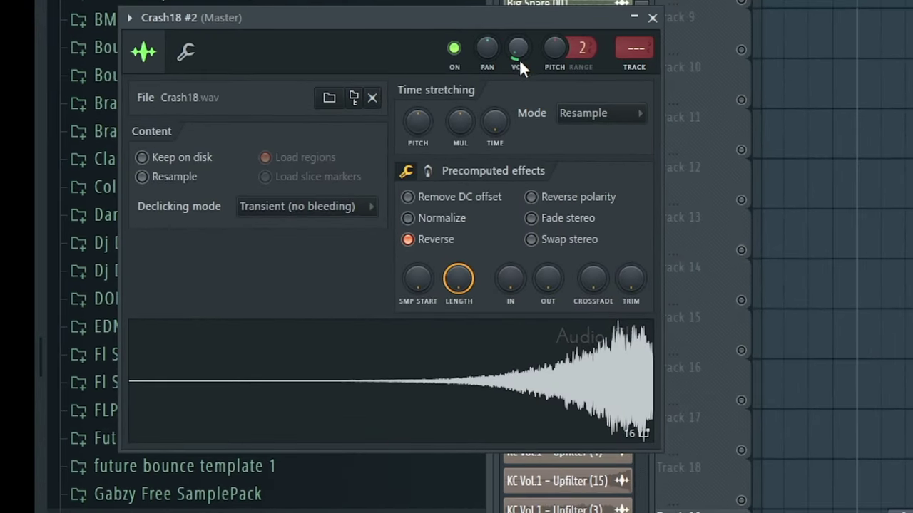
{"action": "key", "text": "space"}
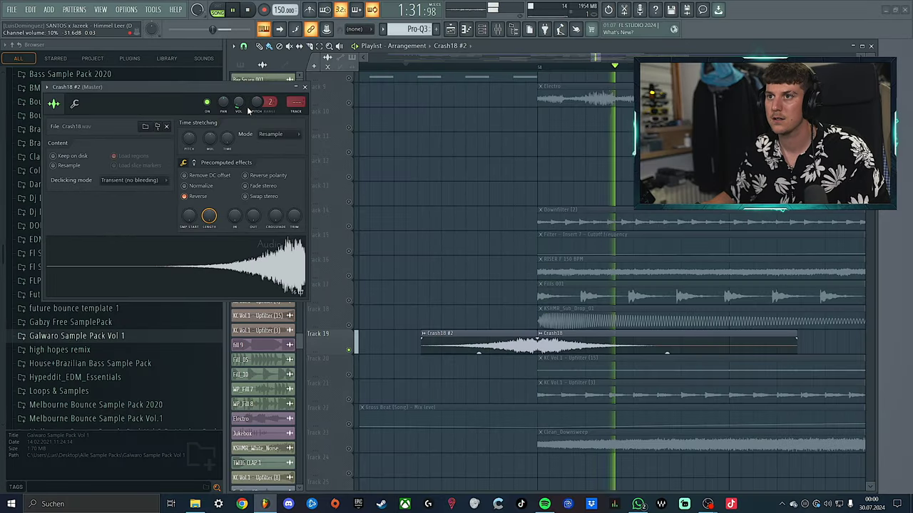
{"action": "key", "text": "space"}
{"action": "left_click", "coordinate": [304, 86]}
- Toggle the Reverse effect of the Crash18 #2 clip off and on to compare both waveforms, leaving it enabled
{"action": "scroll", "coordinate": [526, 224], "scroll_direction": "up", "scroll_amount": 6}
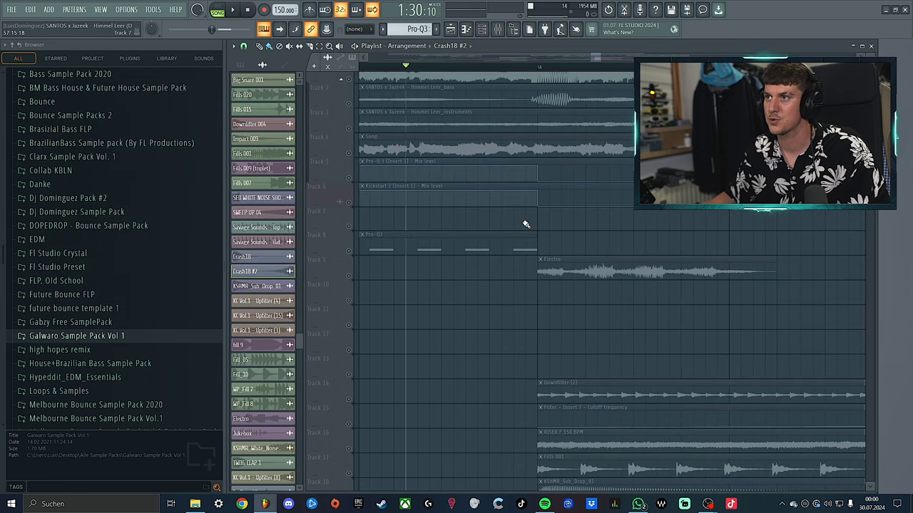
{"action": "scroll", "coordinate": [526, 224], "scroll_direction": "down", "scroll_amount": 6}
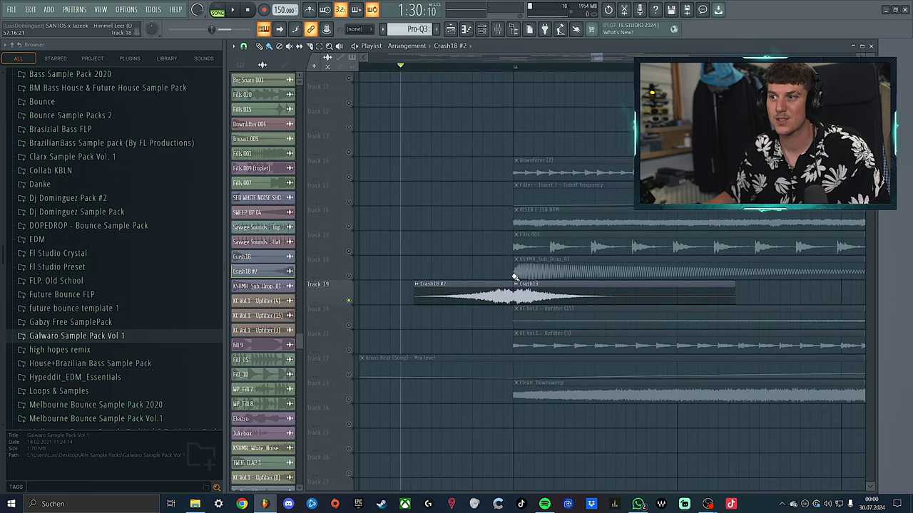
{"action": "scroll", "coordinate": [499, 357], "scroll_direction": "up", "scroll_amount": 3}
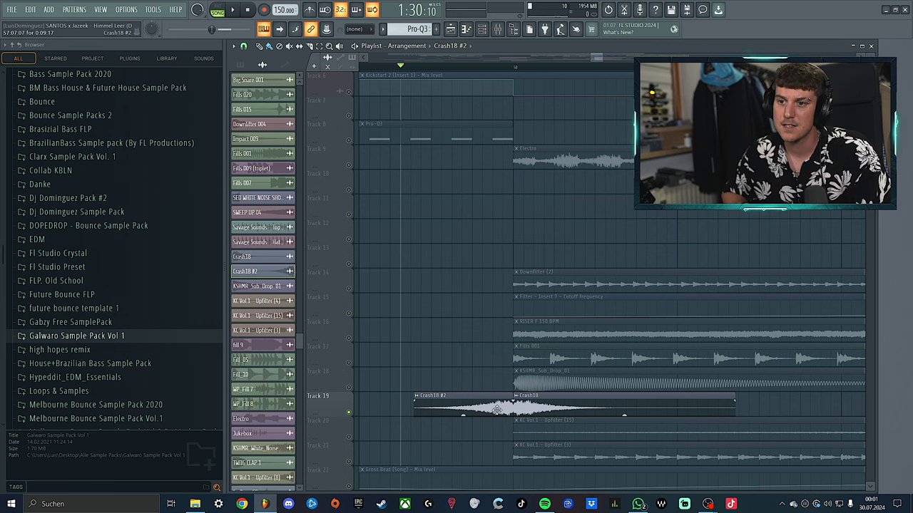
{"action": "double_click", "coordinate": [497, 409]}
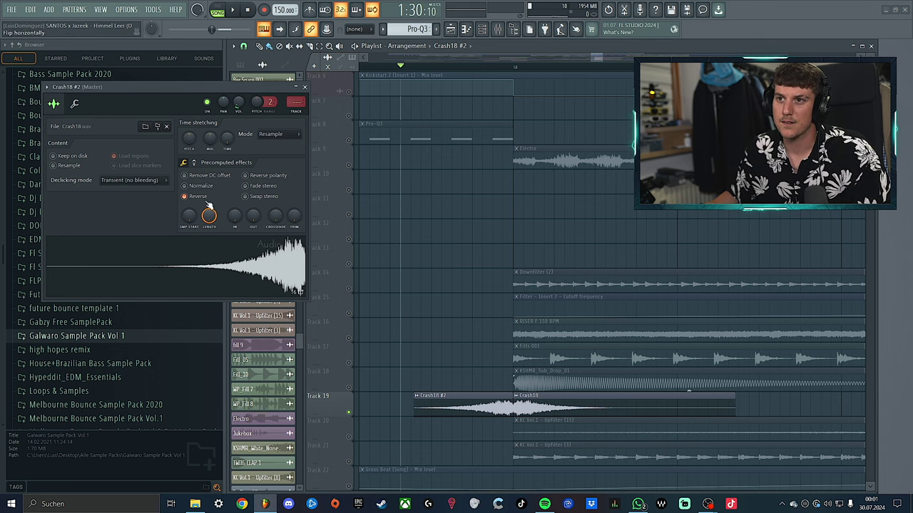
{"action": "left_click", "coordinate": [185, 197]}
{"action": "left_click", "coordinate": [185, 197]}
{"action": "left_click", "coordinate": [186, 197]}
{"action": "left_click", "coordinate": [186, 197]}
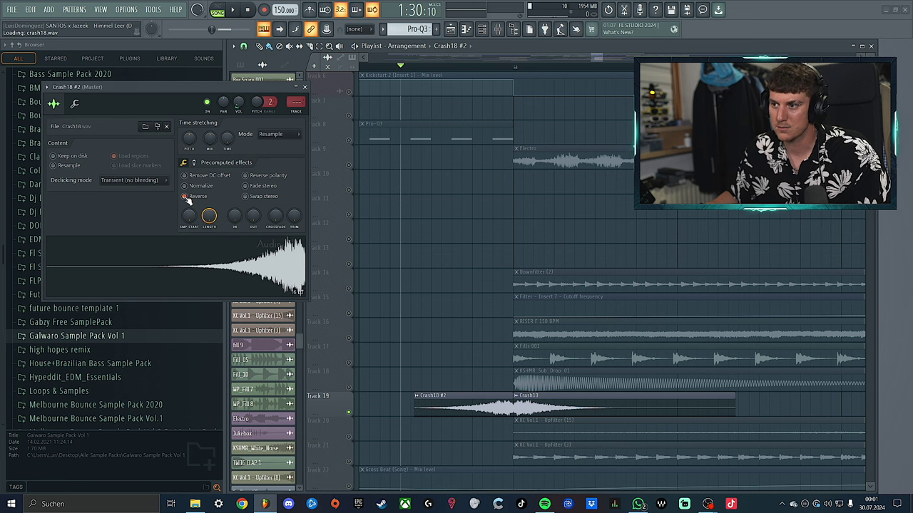
{"action": "left_click", "coordinate": [185, 196]}
{"action": "left_click", "coordinate": [185, 197]}
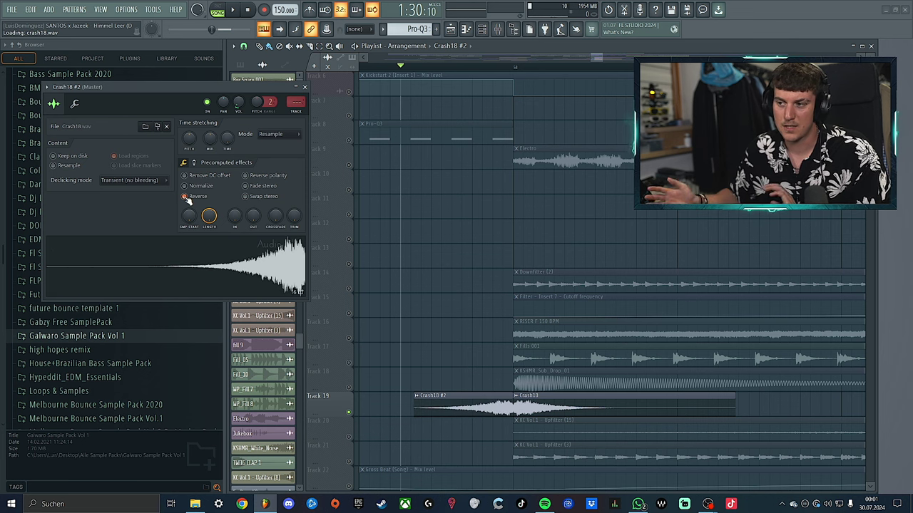
{"action": "left_click", "coordinate": [185, 197]}
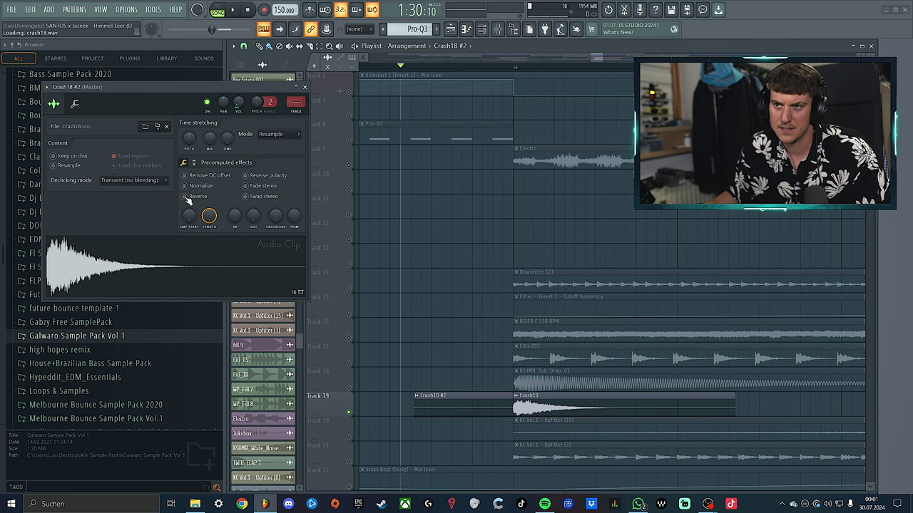
{"action": "left_click", "coordinate": [186, 196]}
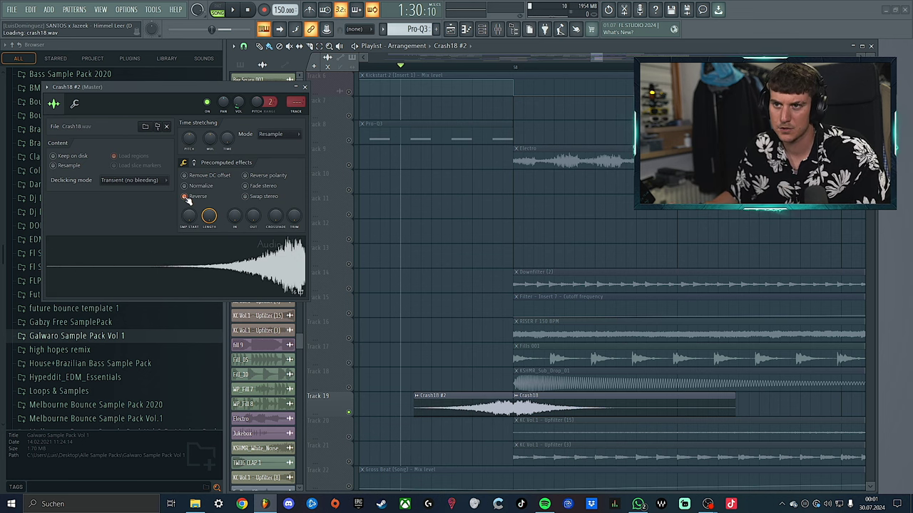
{"action": "left_click", "coordinate": [305, 86]}
- Remove the reversed Crash18 #2 clip from Track 19 and set the playhead to bar 57
{"action": "scroll", "coordinate": [474, 286], "scroll_direction": "down", "scroll_amount": 3}
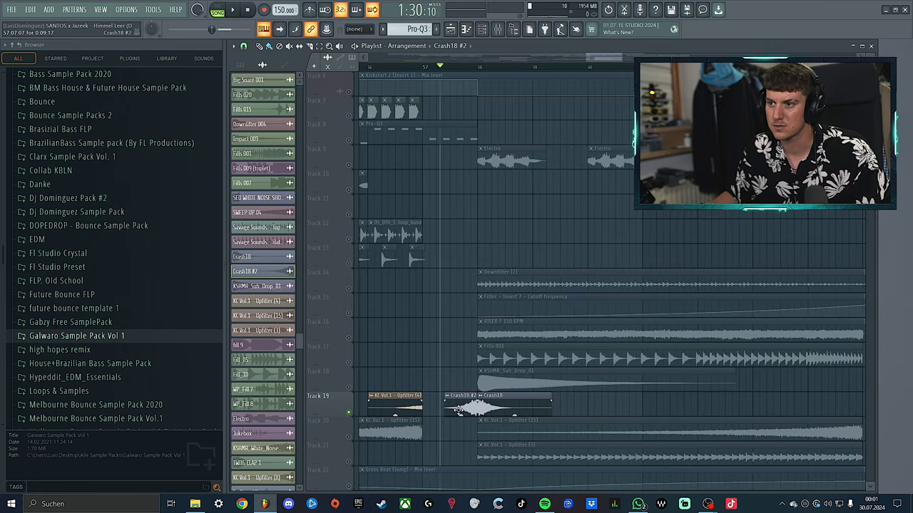
{"action": "scroll", "coordinate": [409, 357], "scroll_direction": "down", "scroll_amount": 2}
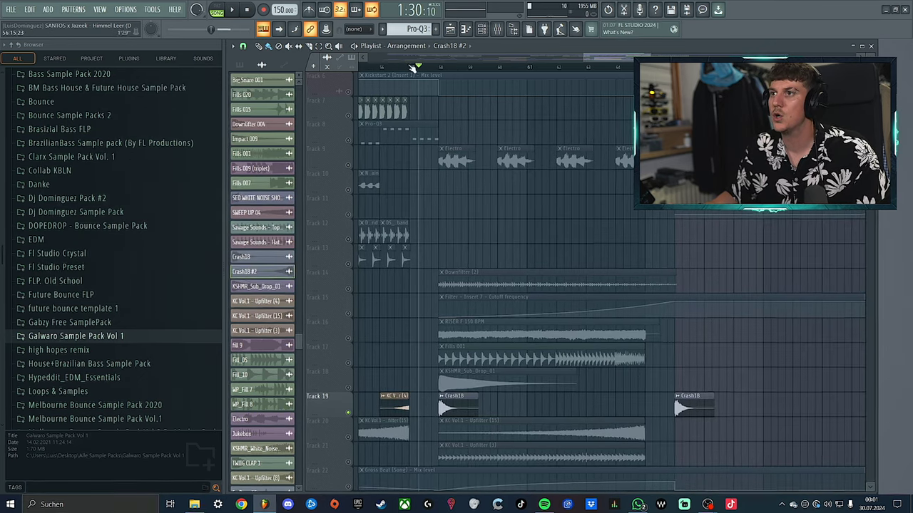
{"action": "left_click", "coordinate": [412, 67]}
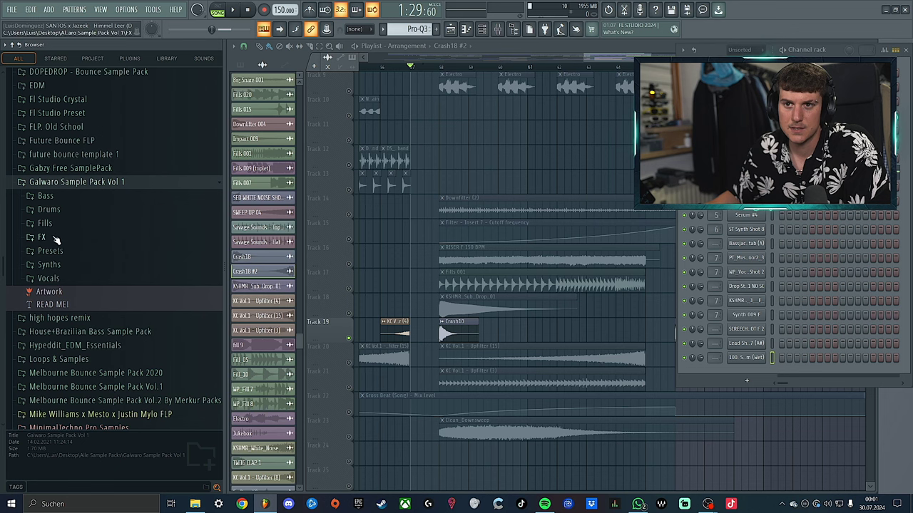
- Load the Synth 013 F# sample from the Galwaro Sample Pack Vol 1 Synths folder as a new channel in the channel rack
{"action": "left_click", "coordinate": [61, 264]}
{"action": "scroll", "coordinate": [85, 306], "scroll_direction": "down", "scroll_amount": 4}
{"action": "scroll", "coordinate": [96, 326], "scroll_direction": "up", "scroll_amount": 5}
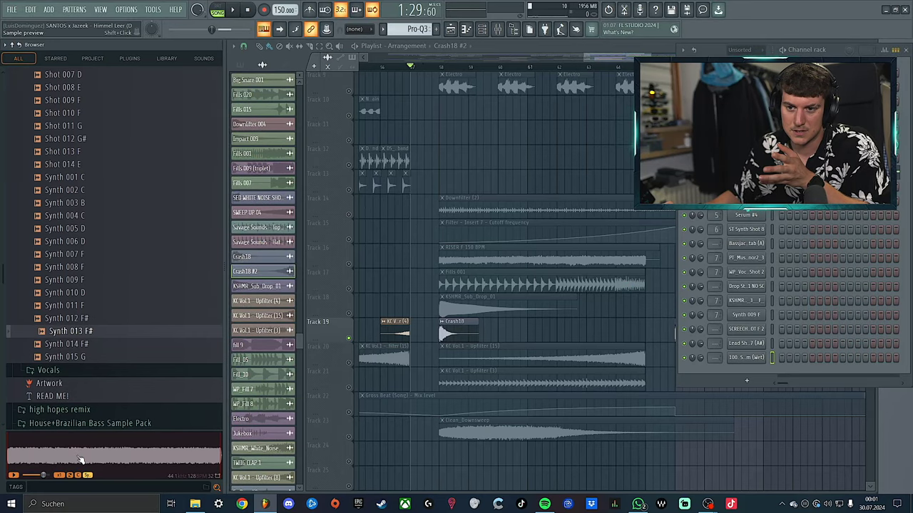
{"action": "left_click_drag", "start_coordinate": [40, 332], "coordinate": [741, 372]}
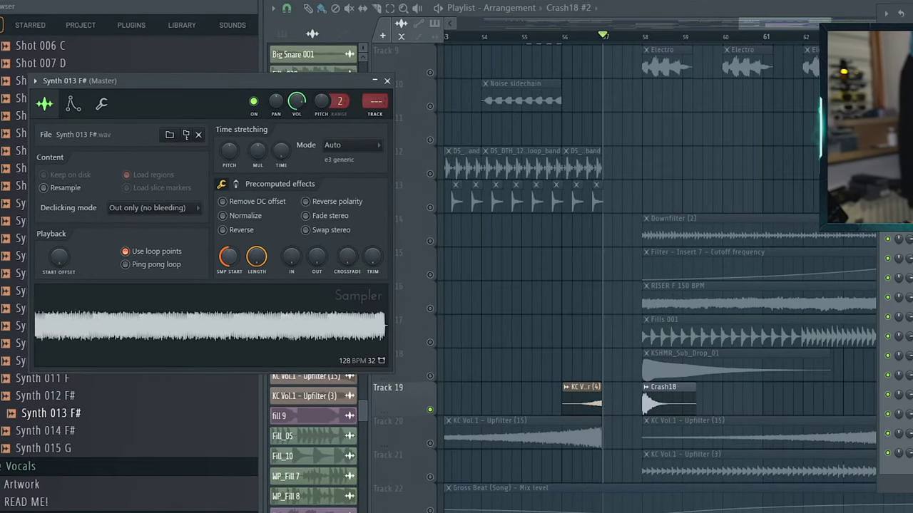
- Raise the sample start of the Synth 013 F# channel and fine-tune it
{"action": "left_click_drag", "start_coordinate": [229, 256], "coordinate": [229, 204]}
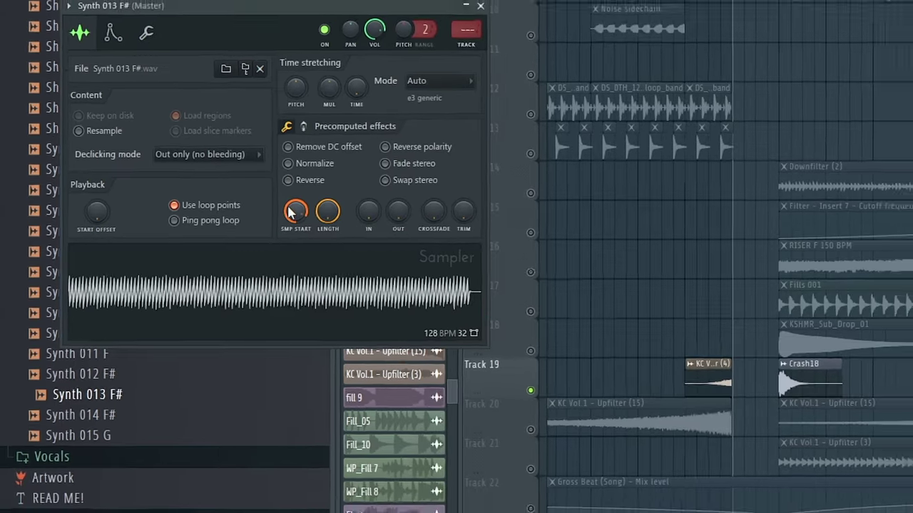
{"action": "left_click_drag", "start_coordinate": [320, 209], "coordinate": [321, 218]}
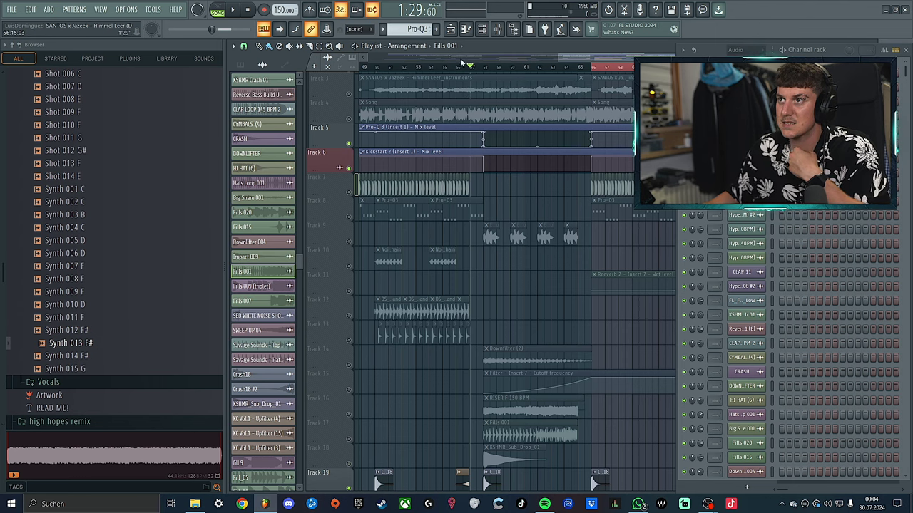
- Show the mixer's Song track and inspect its Pro-Q 3 and Kickstart 2 effects, closing each plugin again
{"action": "left_click", "coordinate": [498, 29]}
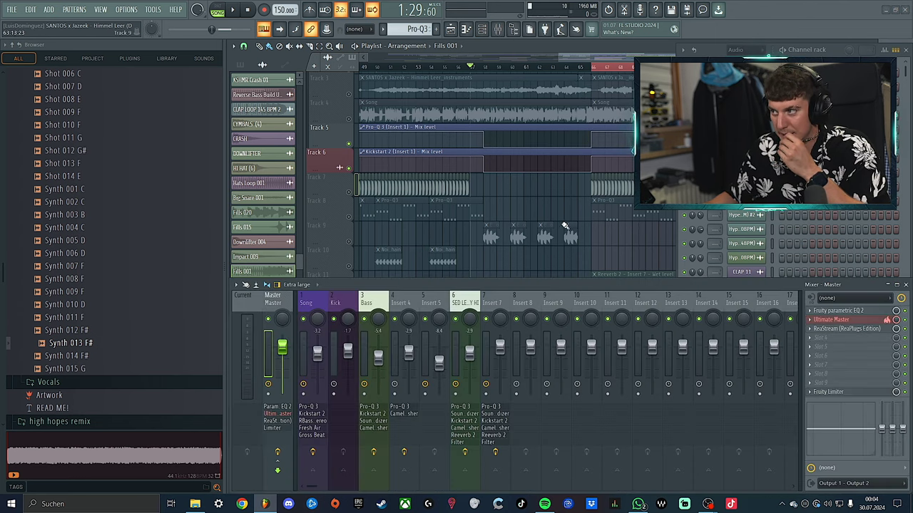
{"action": "left_click", "coordinate": [311, 304]}
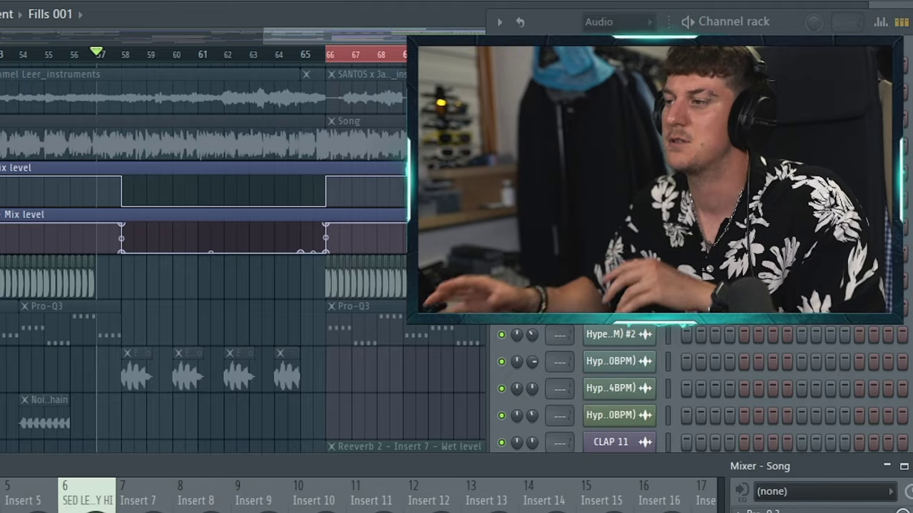
{"action": "scroll", "coordinate": [203, 243], "scroll_direction": "down", "scroll_amount": 1}
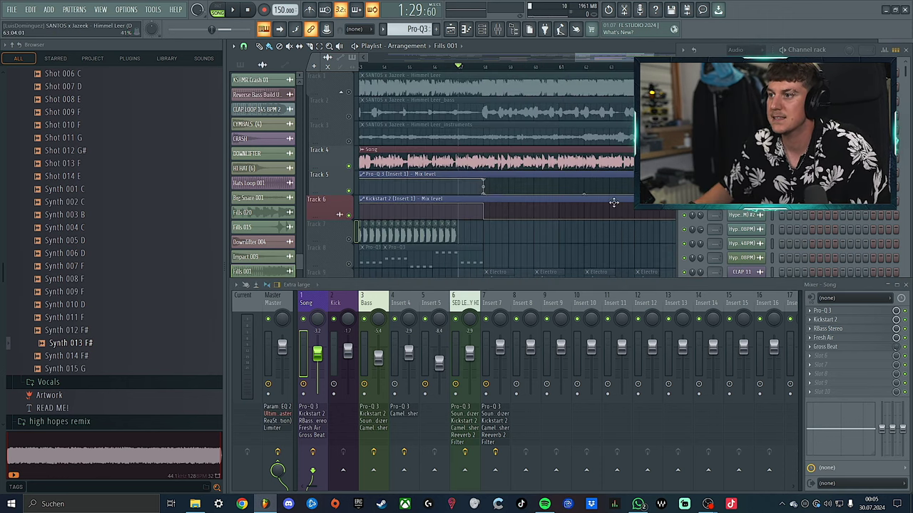
{"action": "left_click", "coordinate": [821, 311]}
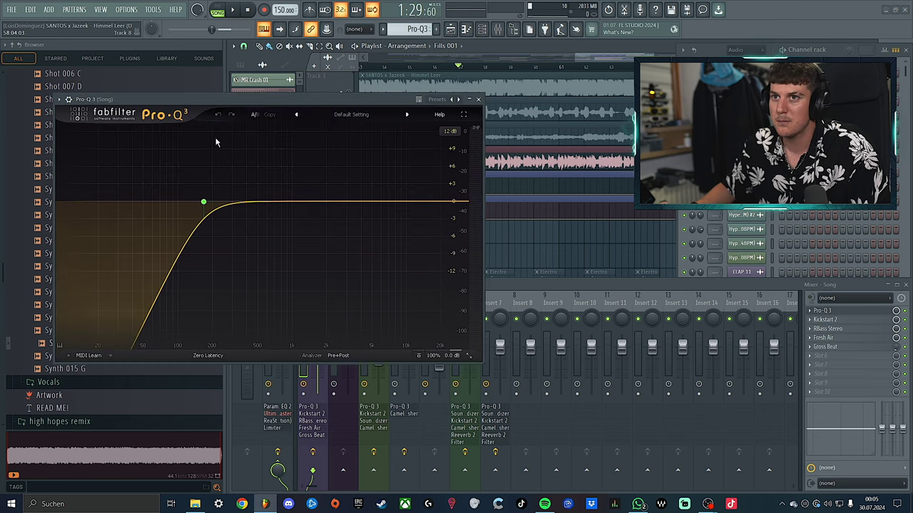
{"action": "left_click", "coordinate": [478, 100]}
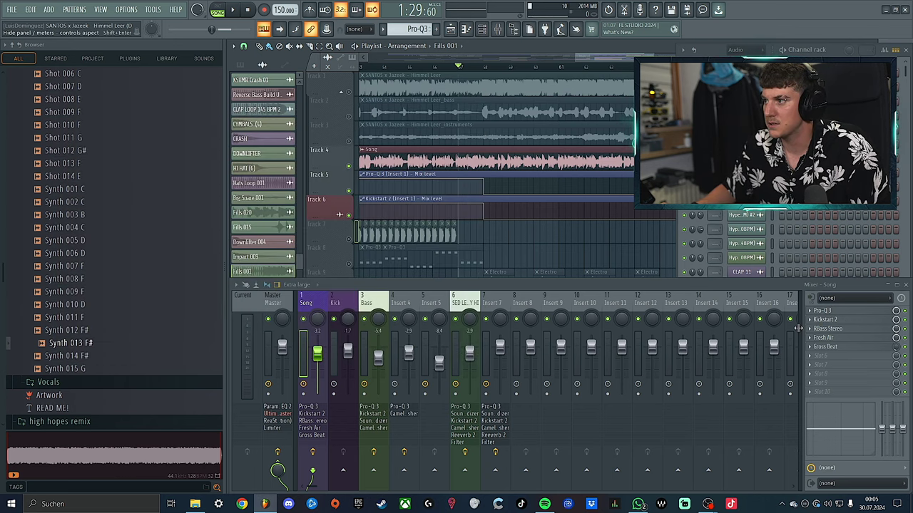
{"action": "left_click", "coordinate": [812, 320]}
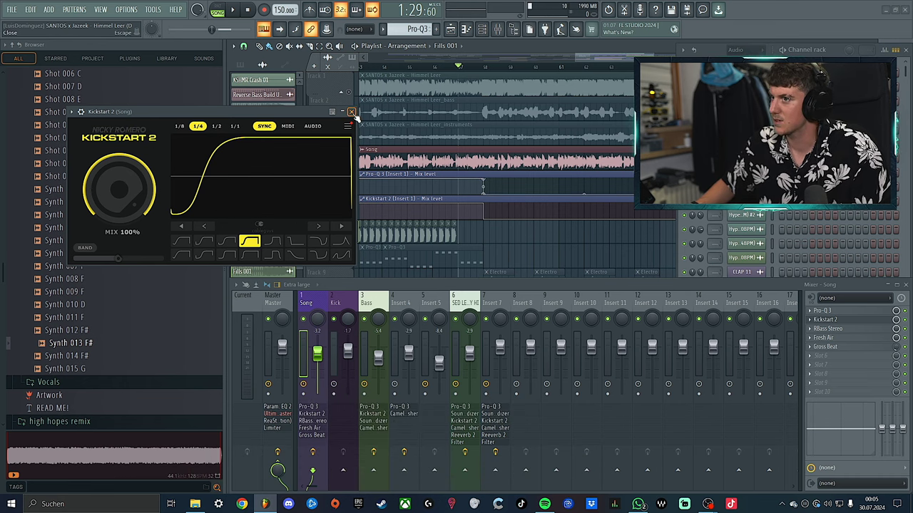
{"action": "left_click", "coordinate": [351, 113]}
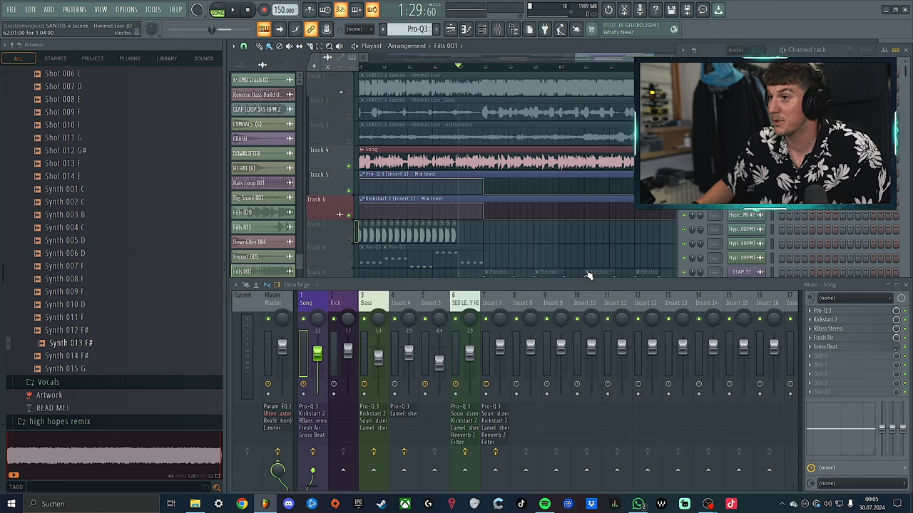
- Check the low-cut band of Pro-Q 3 on the Song track against its mix level automation in the playlist
{"action": "scroll", "coordinate": [491, 224], "scroll_direction": "up", "scroll_amount": 2}
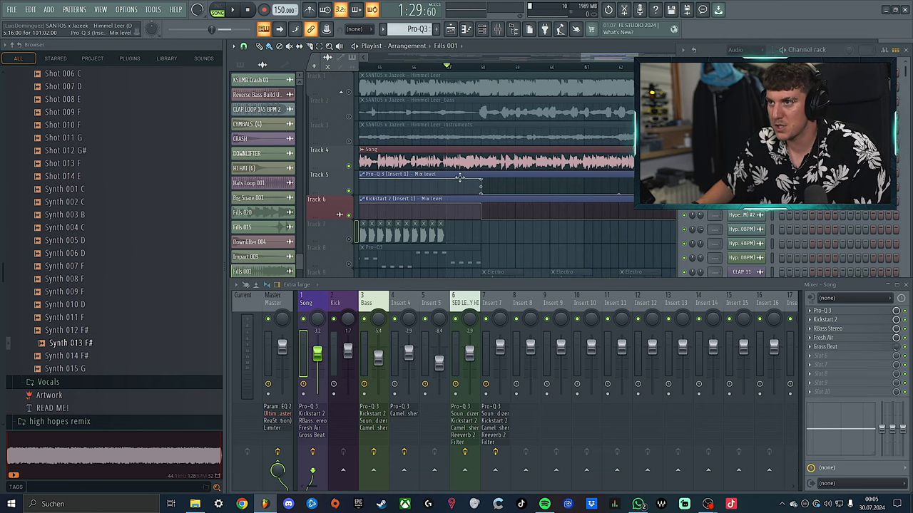
{"action": "left_click", "coordinate": [856, 315]}
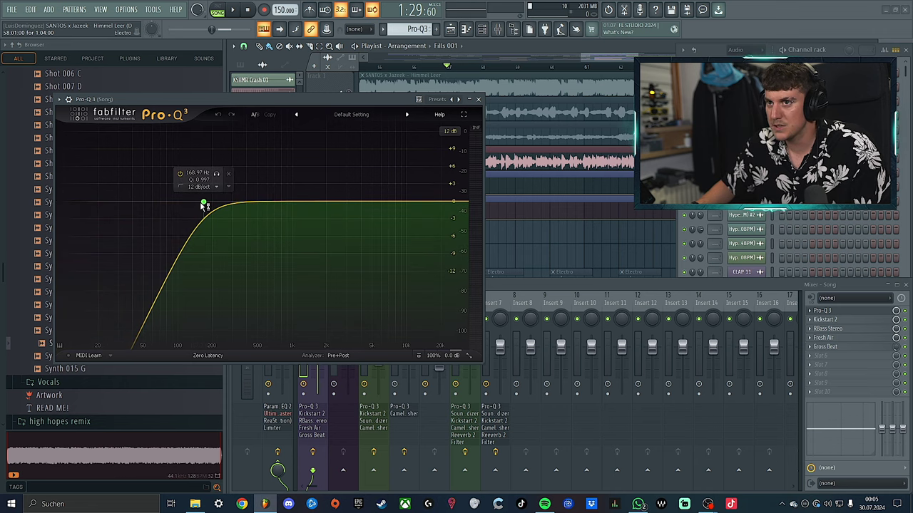
{"action": "left_click", "coordinate": [478, 100]}
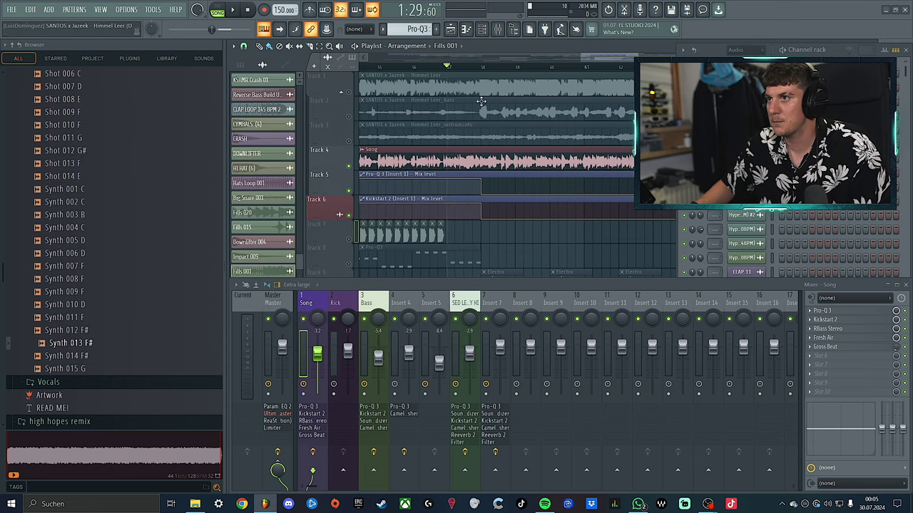
{"action": "scroll", "coordinate": [462, 193], "scroll_direction": "up", "scroll_amount": 2}
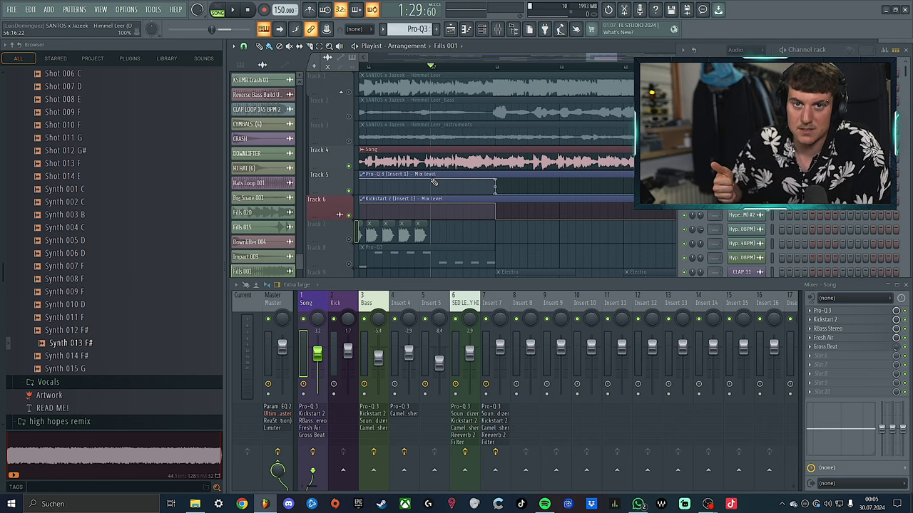
- Reveal the wrapper settings of Pro-Q 3 on the Song track to view its mix level control, and close the plugin
{"action": "left_click", "coordinate": [862, 311]}
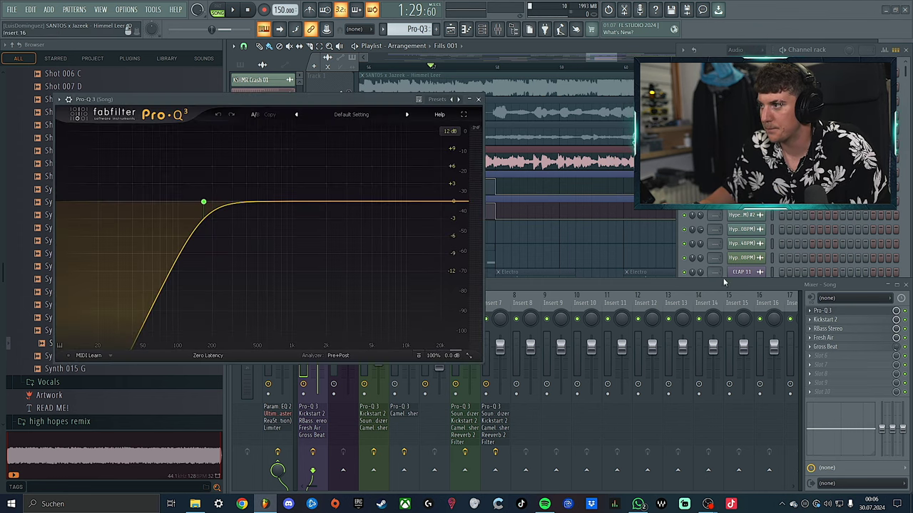
{"action": "right_click", "coordinate": [203, 203]}
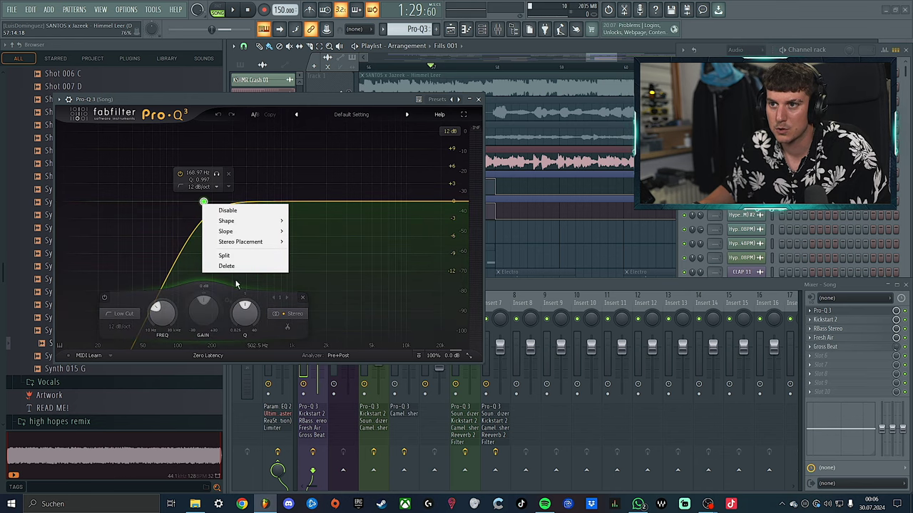
{"action": "left_click", "coordinate": [69, 100]}
{"action": "left_click", "coordinate": [68, 100]}
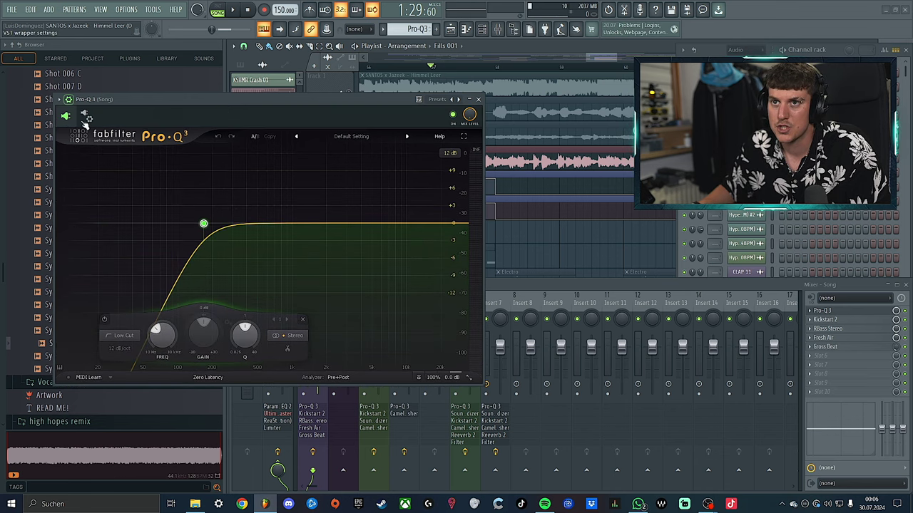
{"action": "left_click", "coordinate": [479, 99]}
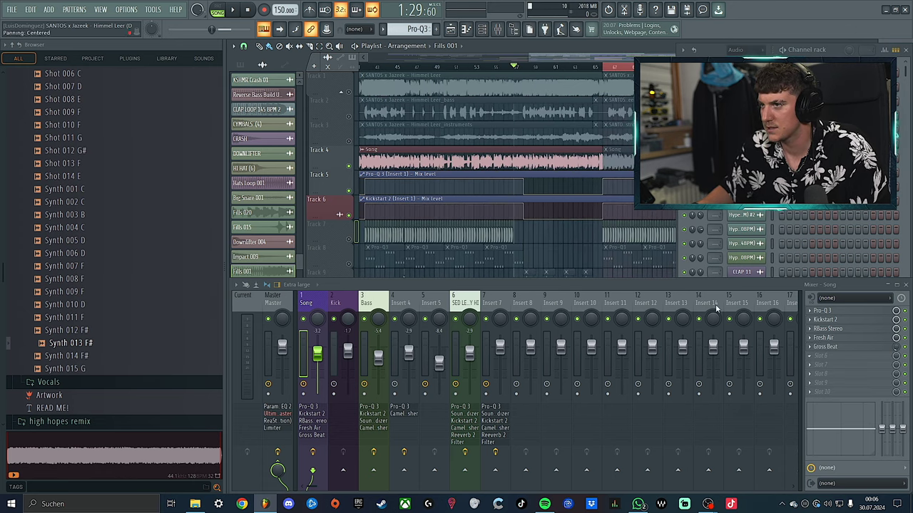
- Mute playlist Tracks 5 and 6 and route the Song audio clip to mixer Insert 11
{"action": "left_click", "coordinate": [349, 191]}
{"action": "left_click", "coordinate": [348, 215]}
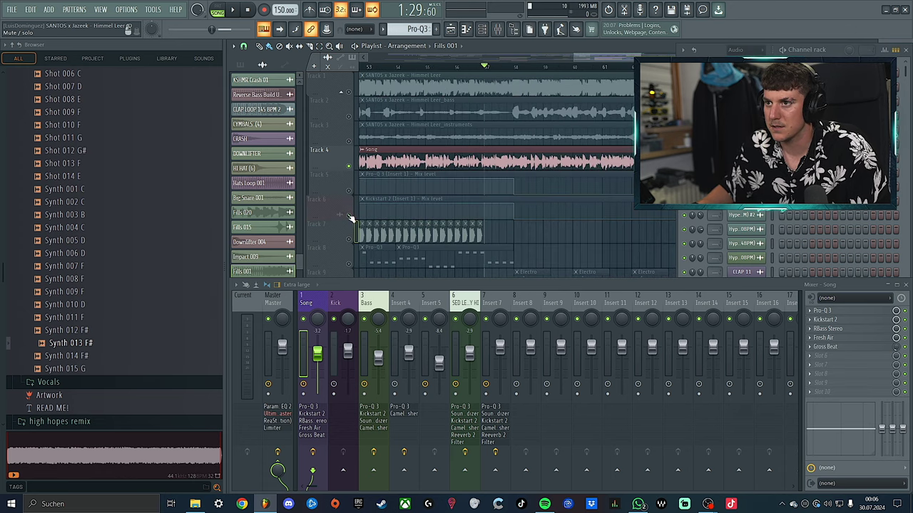
{"action": "double_click", "coordinate": [385, 156]}
{"action": "left_click", "coordinate": [295, 102]}
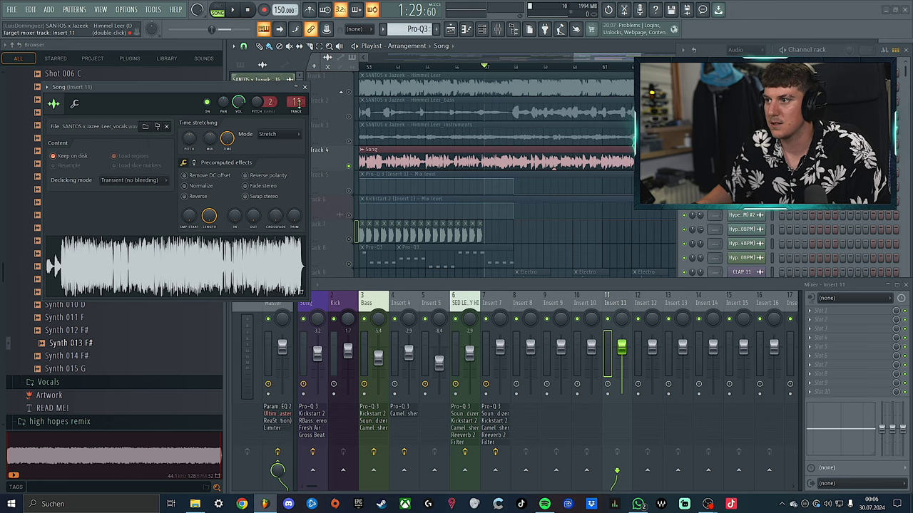
{"action": "left_click", "coordinate": [305, 86]}
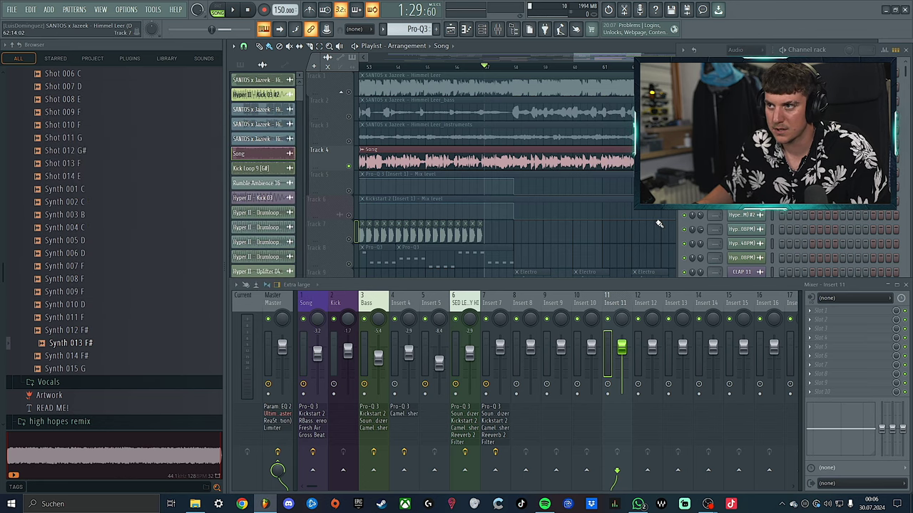
- Play the arrangement from bar 57 to hear the Song clip through Insert 11, then stop playback
{"action": "key", "text": "space"}
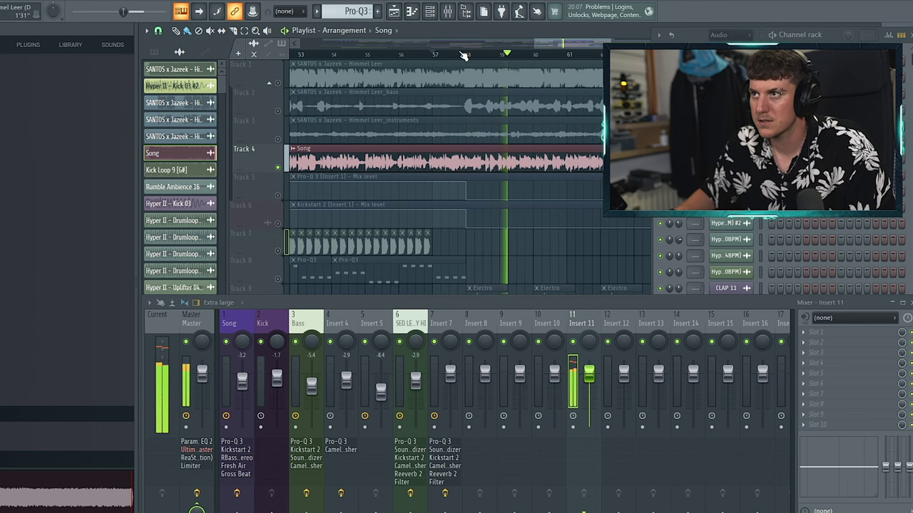
{"action": "key", "text": "space"}
- Select all clips across the playlist arrangement
{"action": "scroll", "coordinate": [413, 223], "scroll_direction": "down", "scroll_amount": 2}
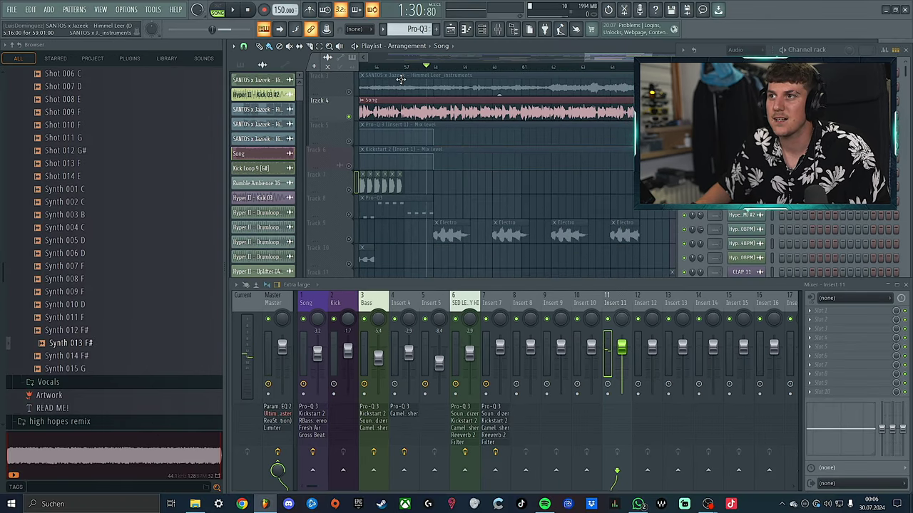
{"action": "scroll", "coordinate": [436, 69], "scroll_direction": "down", "scroll_amount": 2}
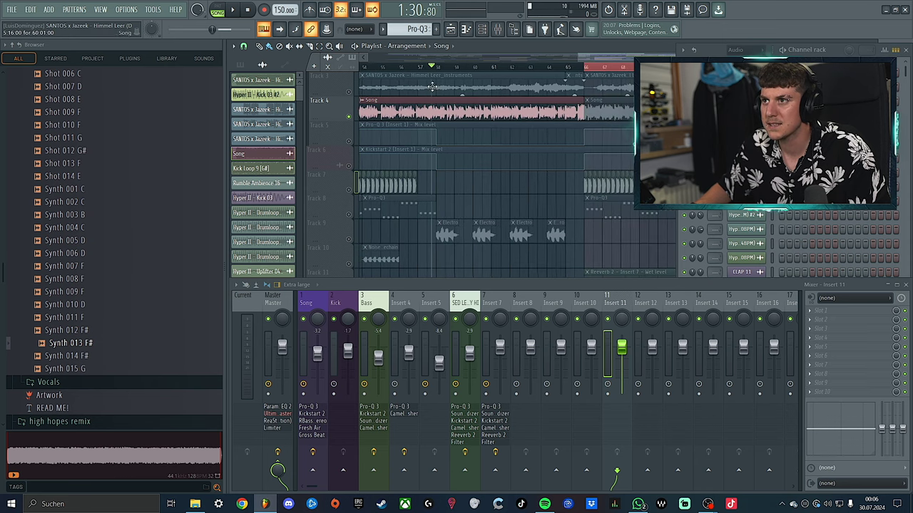
{"action": "scroll", "coordinate": [434, 68], "scroll_direction": "down", "scroll_amount": 2}
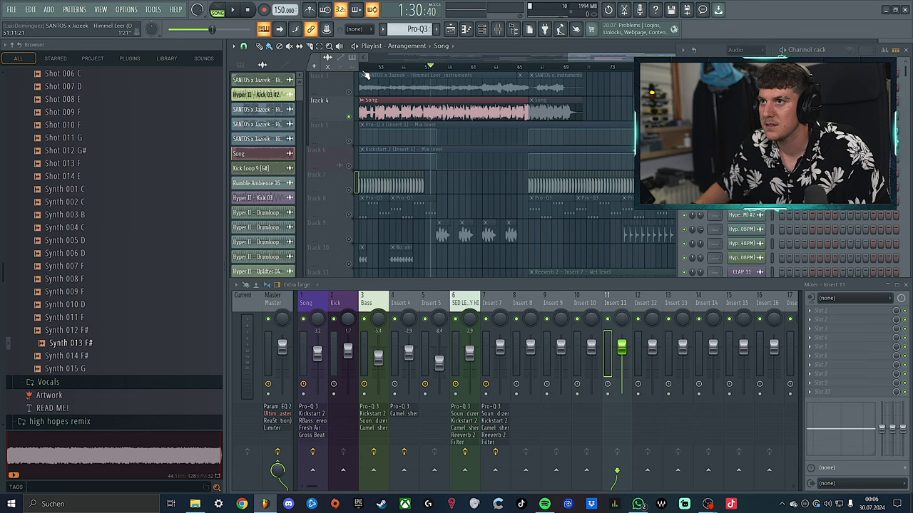
{"action": "left_click_drag", "start_coordinate": [569, 61], "coordinate": [385, 64]}
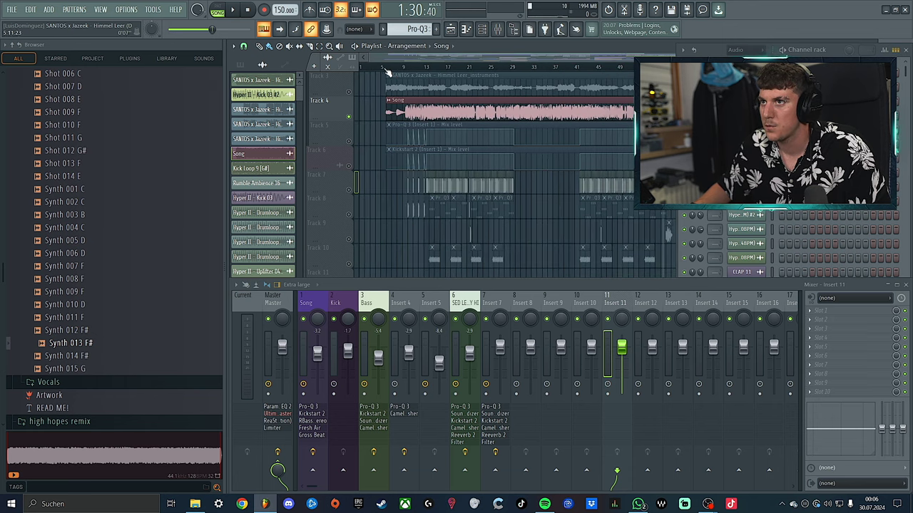
{"action": "key", "text": "ctrl+a"}
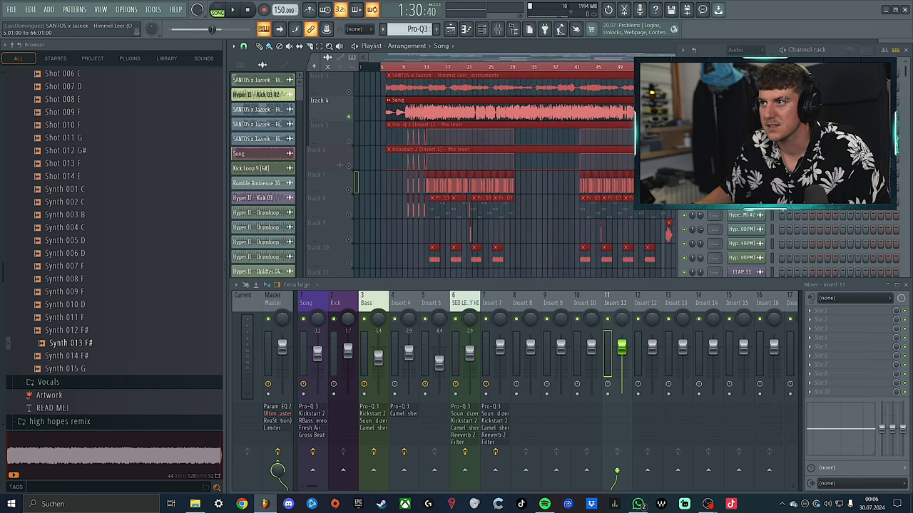
{"action": "scroll", "coordinate": [554, 147], "scroll_direction": "up", "scroll_amount": 5}
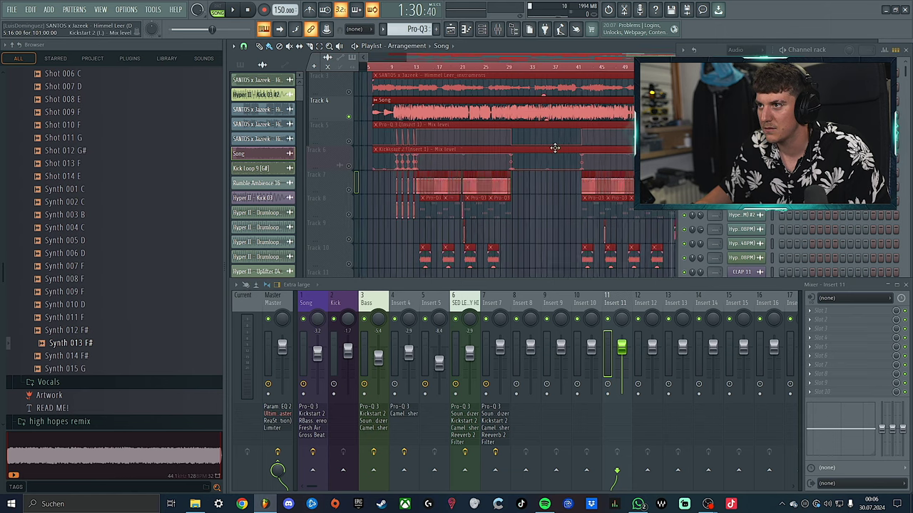
- Select the playlist time range from bar 34 to bar 41
{"action": "mouse_move", "coordinate": [479, 69]}
{"action": "left_mouse_down"}
{"action": "mouse_move", "coordinate": [525, 72]}
{"action": "mouse_move", "coordinate": [485, 72]}
{"action": "left_mouse_up"}
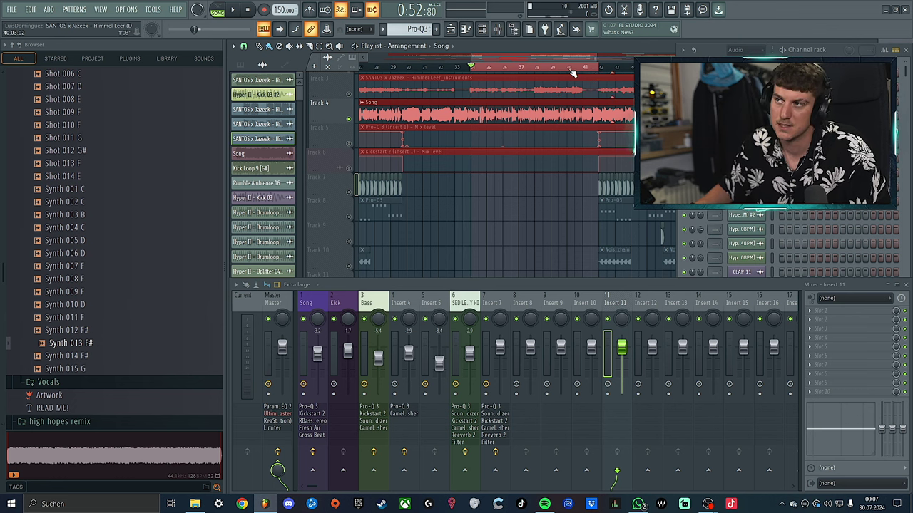
{"action": "left_click", "coordinate": [471, 70], "text": "ctrl"}
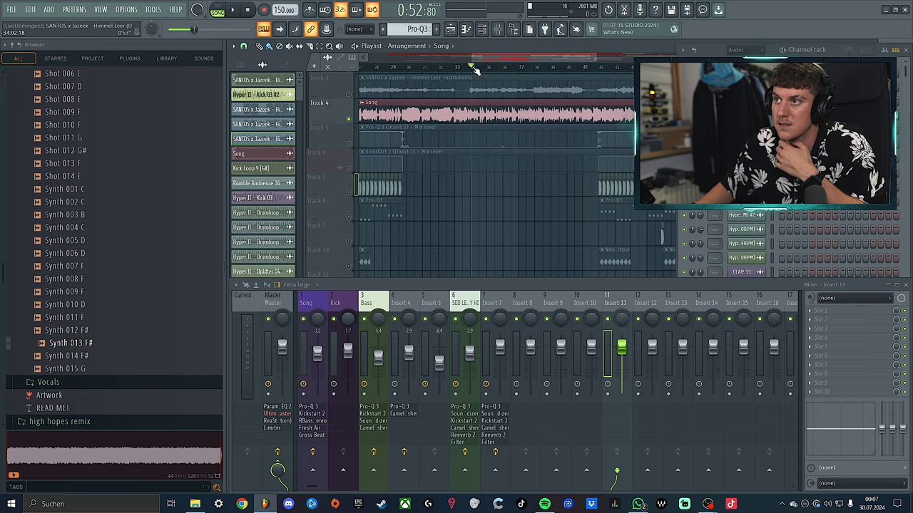
{"action": "left_click_drag", "start_coordinate": [474, 69], "coordinate": [584, 70]}
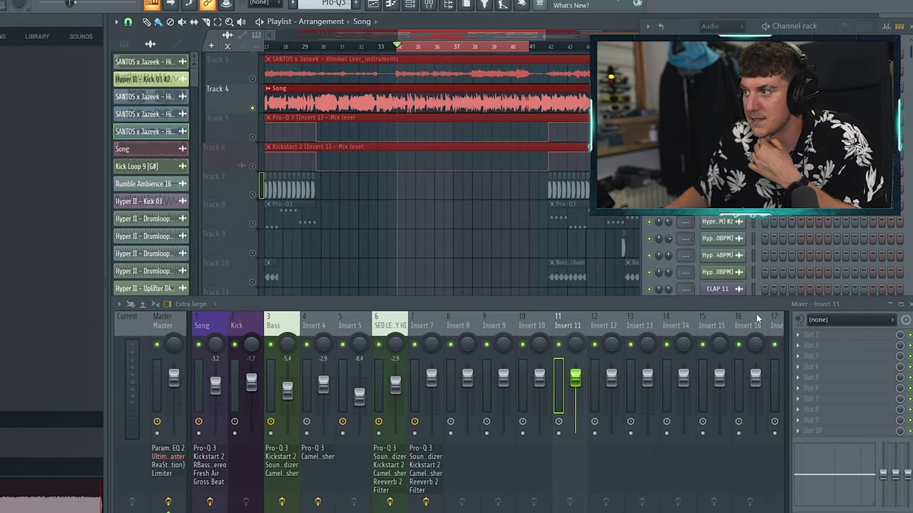
- Load Kickstart 2 into the first effect slot of mixer Insert 11
{"action": "left_click", "coordinate": [809, 342]}
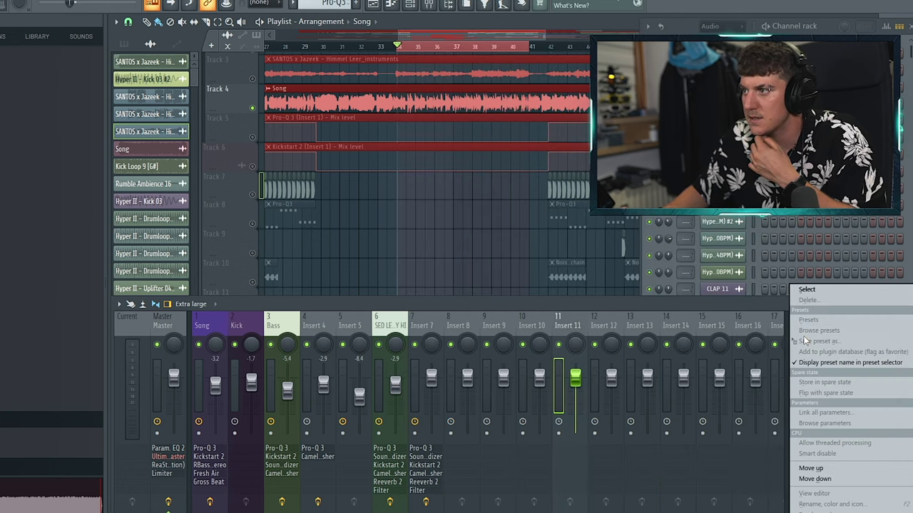
{"action": "mouse_move", "coordinate": [818, 289]}
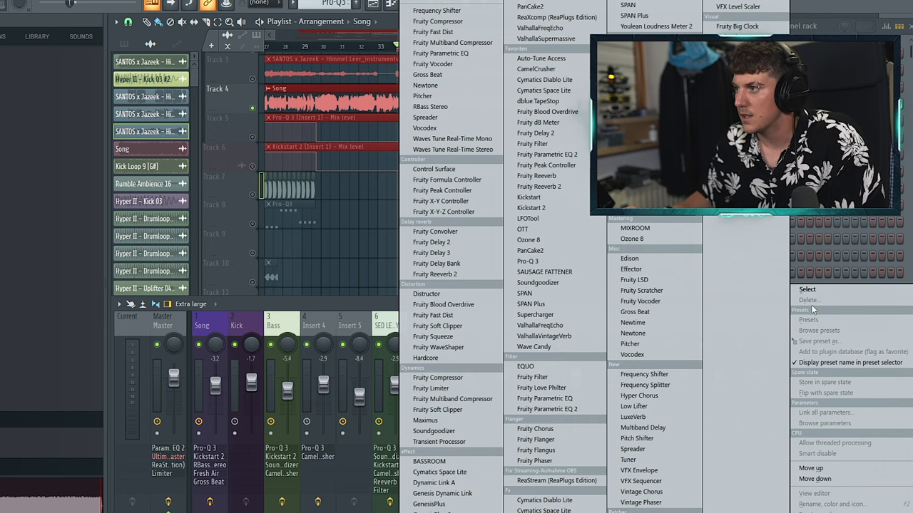
{"action": "left_click", "coordinate": [360, 319]}
{"action": "left_click", "coordinate": [817, 346]}
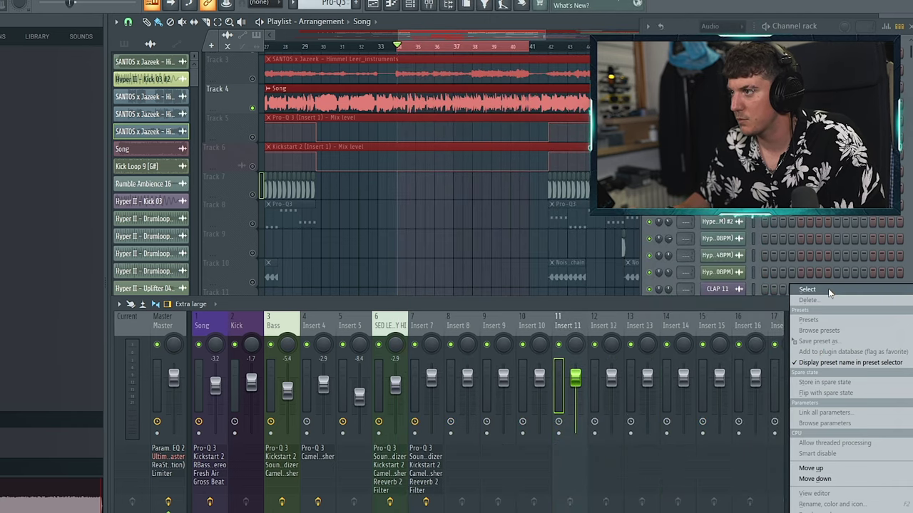
{"action": "key", "text": "k"}
{"action": "key", "text": "k"}
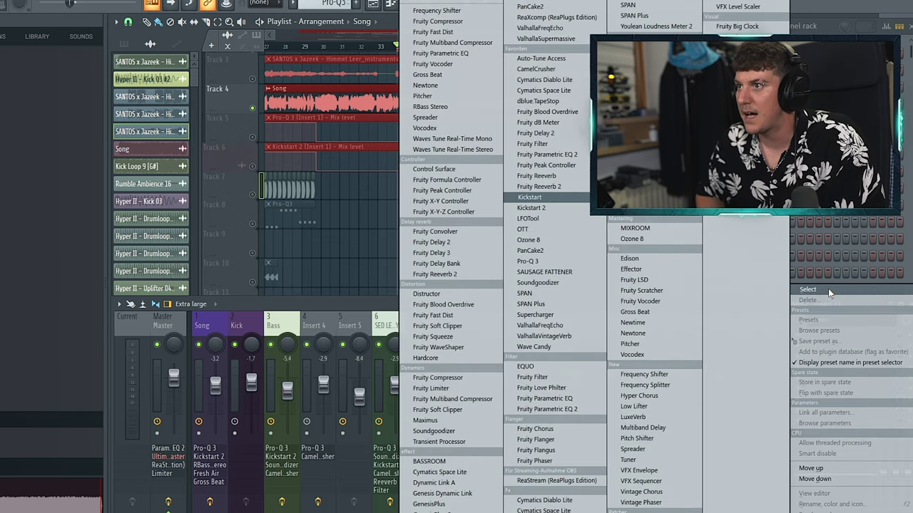
{"action": "key", "text": "k"}
{"action": "key", "text": "k"}
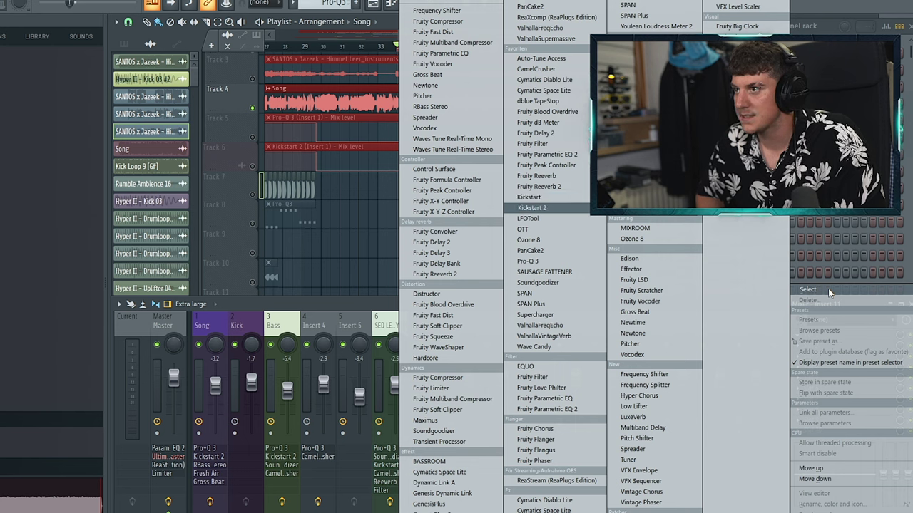
{"action": "key", "text": "k"}
{"action": "key", "text": "k"}
{"action": "key", "text": "k"}
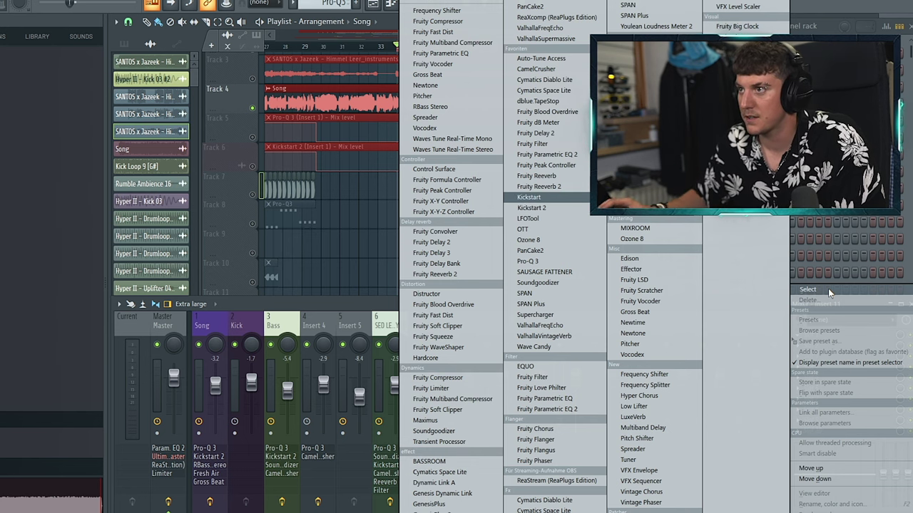
{"action": "key", "text": "k"}
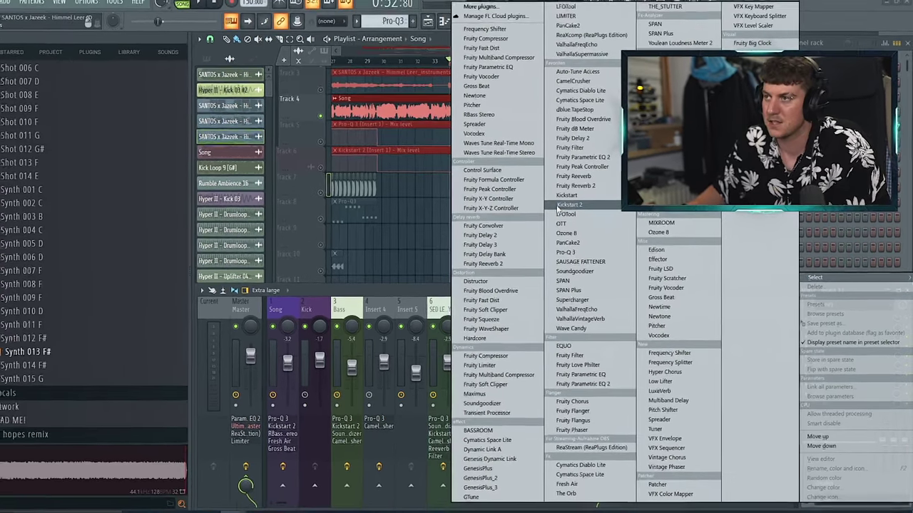
{"action": "left_click", "coordinate": [519, 209]}
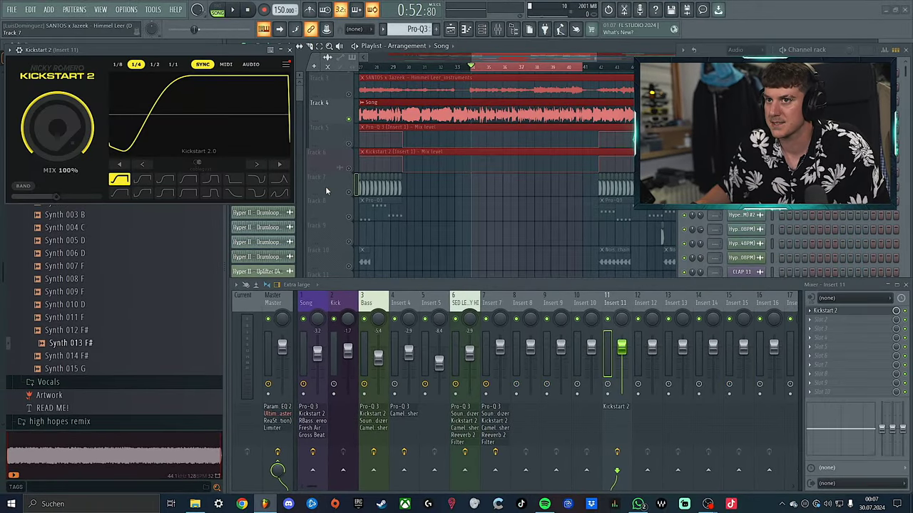
- Choose the second curve preset in Kickstart 2, close the plugin, and play the Song section from bar 34
{"action": "left_click", "coordinate": [142, 179]}
{"action": "left_click", "coordinate": [165, 179]}
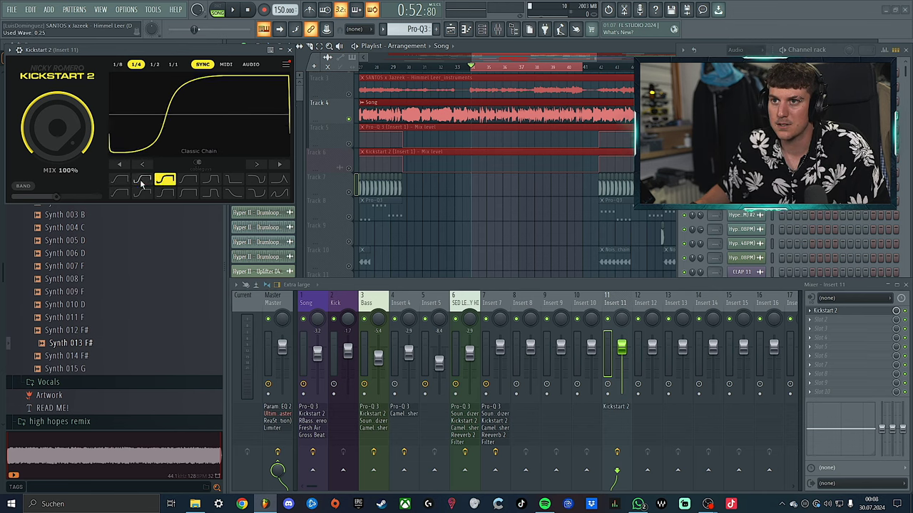
{"action": "left_click", "coordinate": [143, 182]}
{"action": "left_click", "coordinate": [289, 49]}
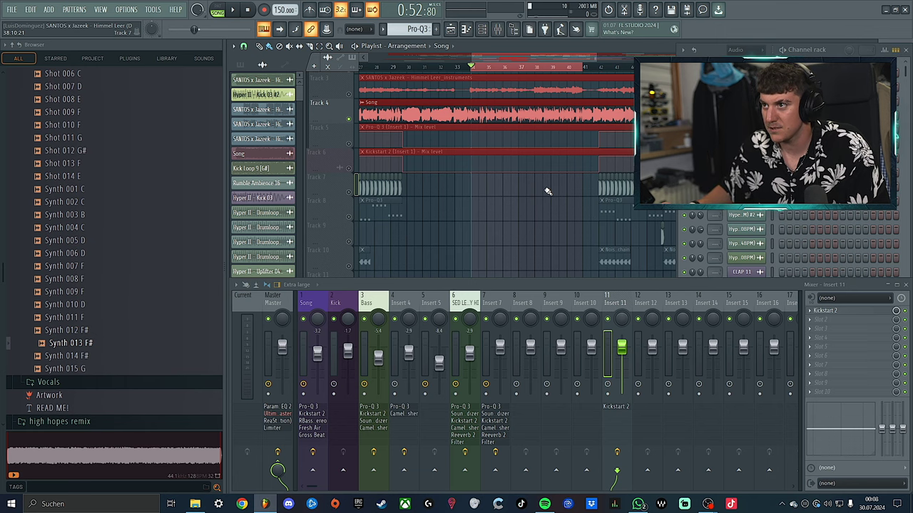
{"action": "key", "text": "space"}
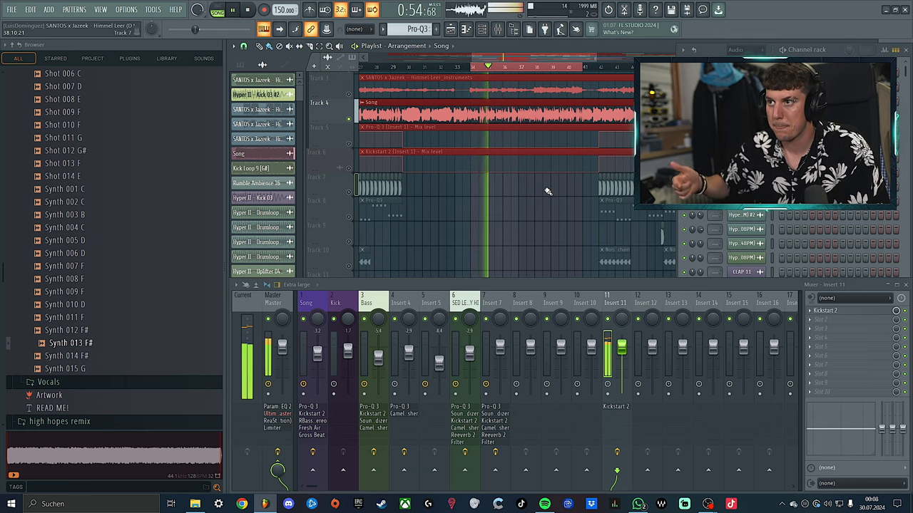
- Create an automation clip for the mix level of Kickstart 2 on Insert 11, starting at bar 34 on Track 7
{"action": "left_click", "coordinate": [845, 313]}
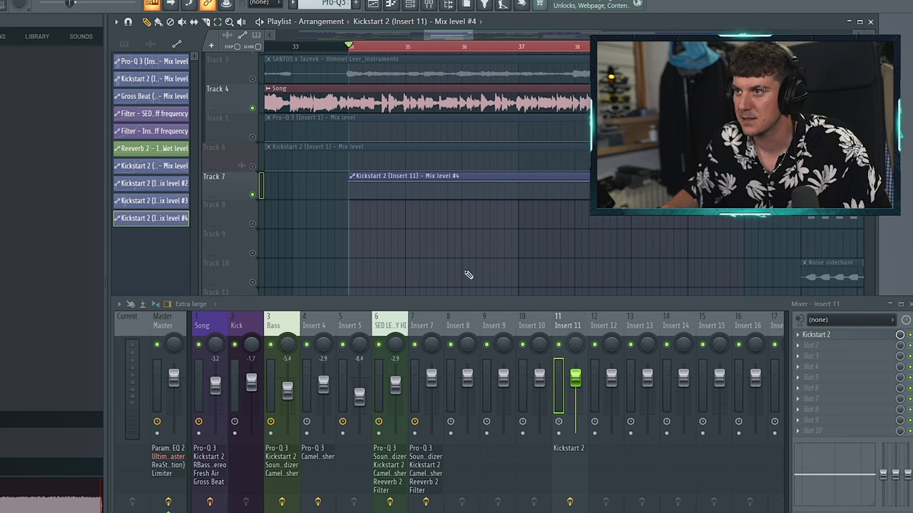
{"action": "right_click", "coordinate": [899, 334]}
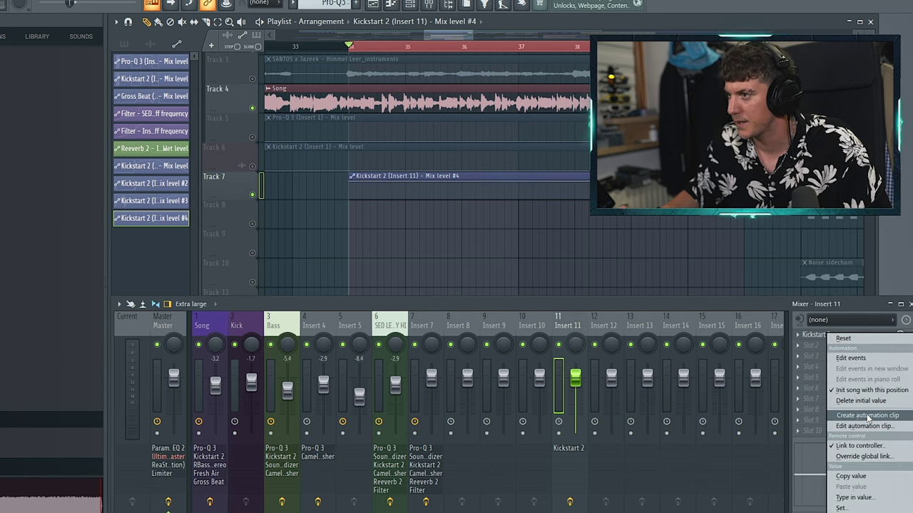
{"action": "left_click", "coordinate": [337, 188]}
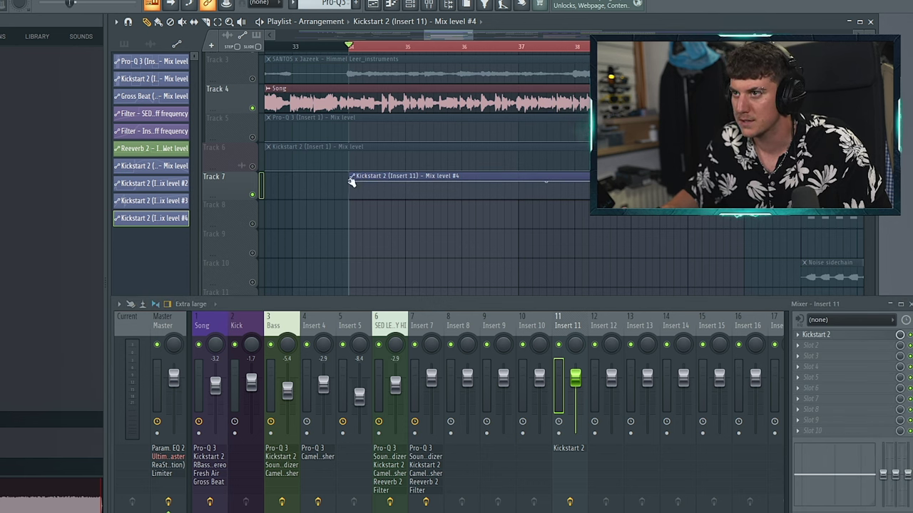
- Shape the Kickstart 2 mix level automation to stay at minimum from bar 34, then jump to maximum at bar 37 and hold to the end
{"action": "left_click_drag", "start_coordinate": [351, 184], "coordinate": [350, 199]}
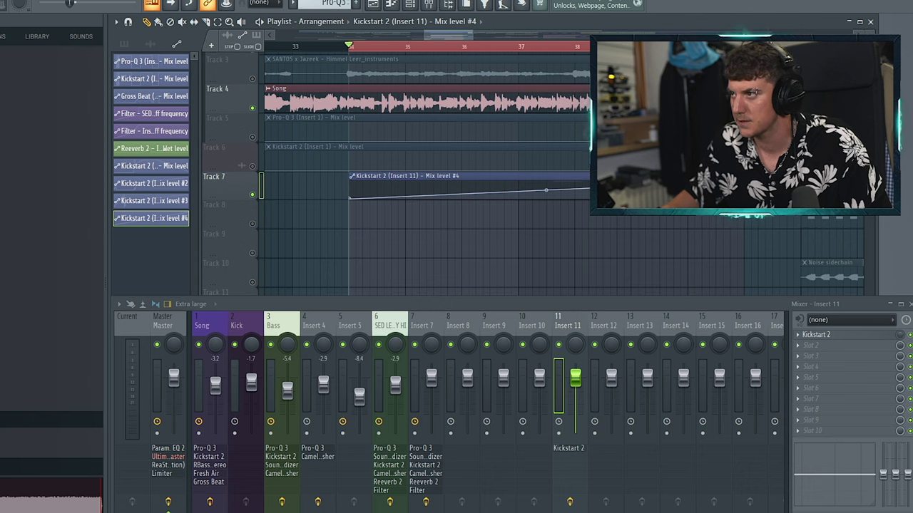
{"action": "left_click_drag", "start_coordinate": [743, 182], "coordinate": [744, 200]}
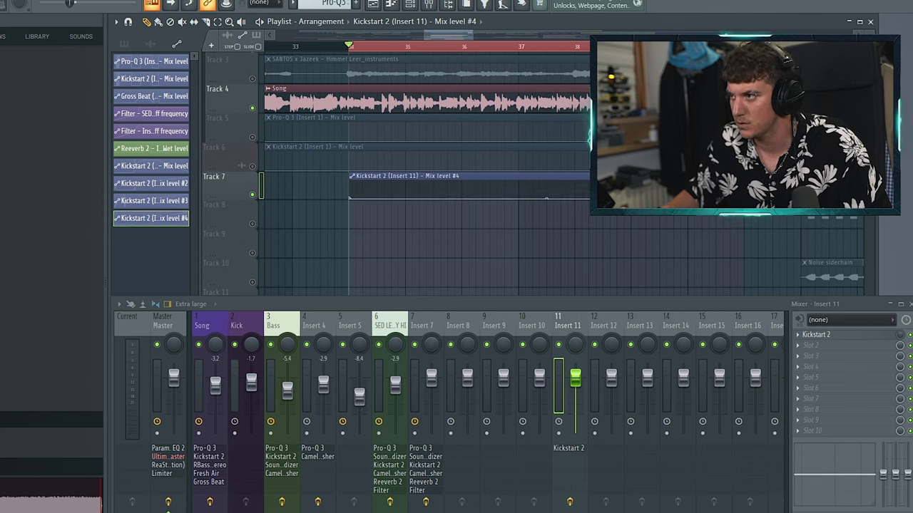
{"action": "left_click", "coordinate": [522, 188]}
{"action": "mouse_move", "coordinate": [522, 188]}
{"action": "left_mouse_down"}
{"action": "mouse_move", "coordinate": [521, 199]}
{"action": "mouse_move", "coordinate": [519, 174]}
{"action": "mouse_move", "coordinate": [522, 202]}
{"action": "left_mouse_up"}
{"action": "right_click", "coordinate": [519, 186]}
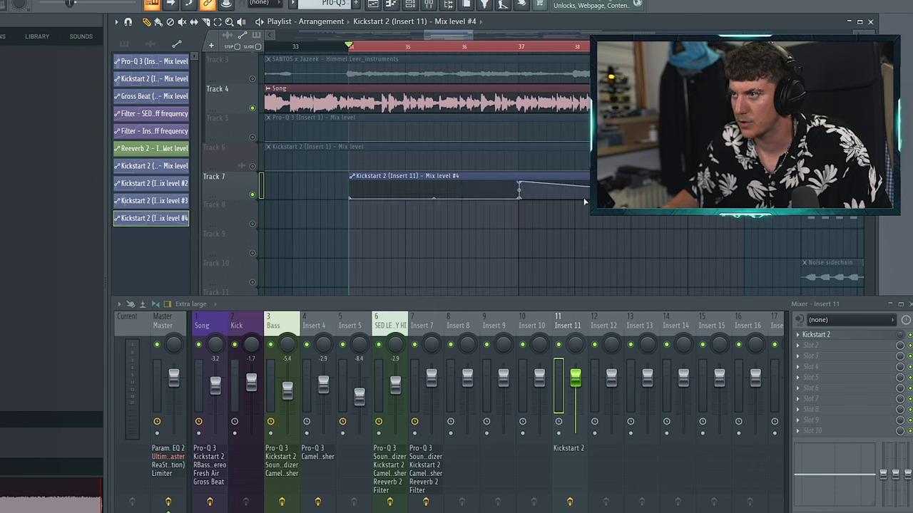
{"action": "left_click_drag", "start_coordinate": [744, 199], "coordinate": [744, 181]}
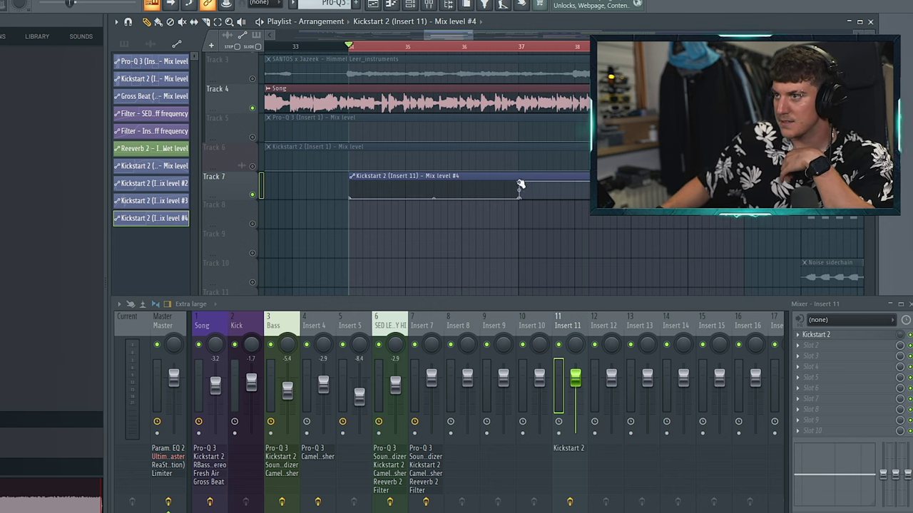
- Play the arrangement from bar 34 past bar 37 to hear the Kickstart 2 mix level automation, then stop playback
{"action": "left_click", "coordinate": [517, 49]}
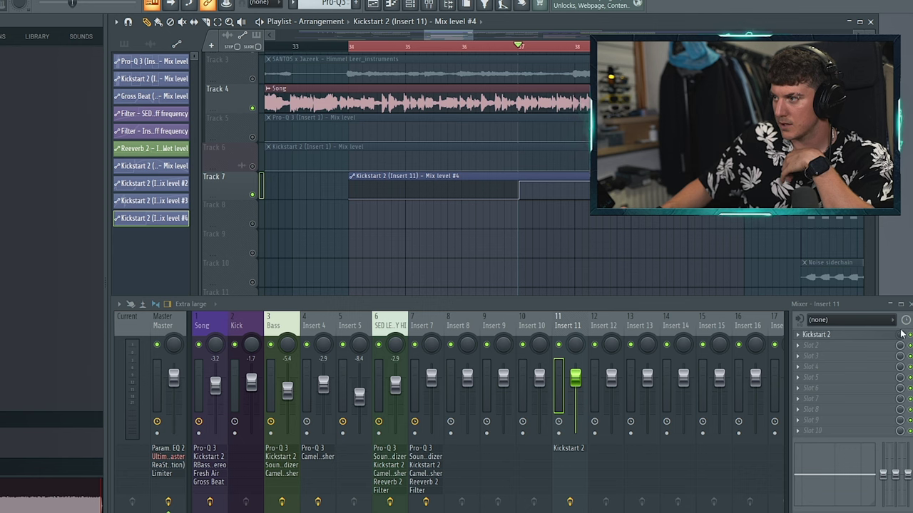
{"action": "left_click", "coordinate": [350, 47]}
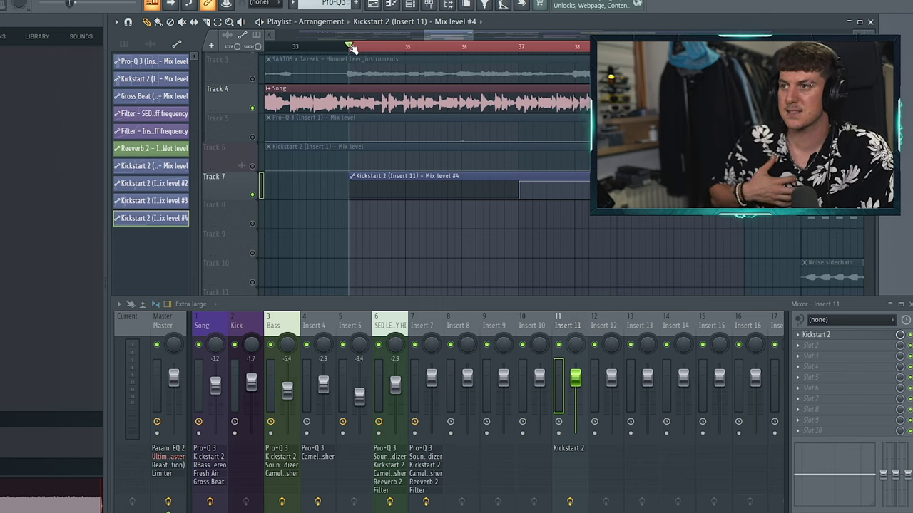
{"action": "key", "text": "space"}
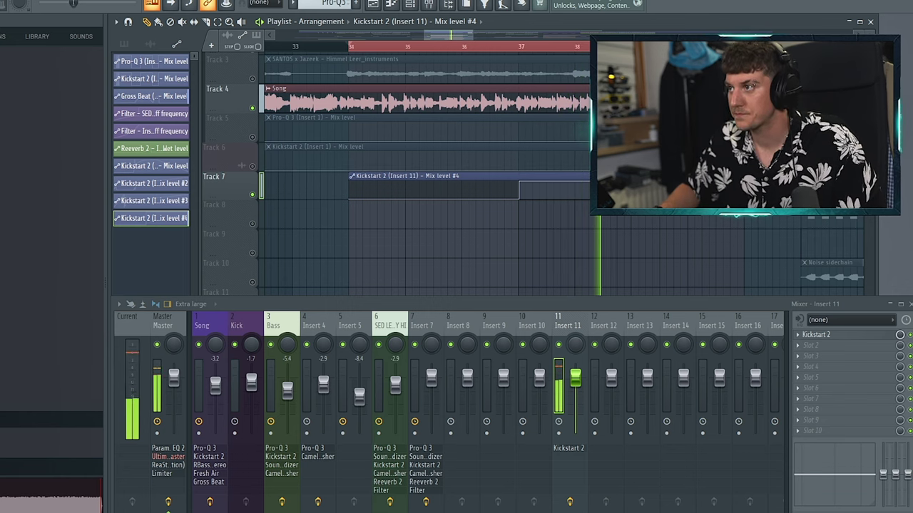
{"action": "key", "text": "space"}
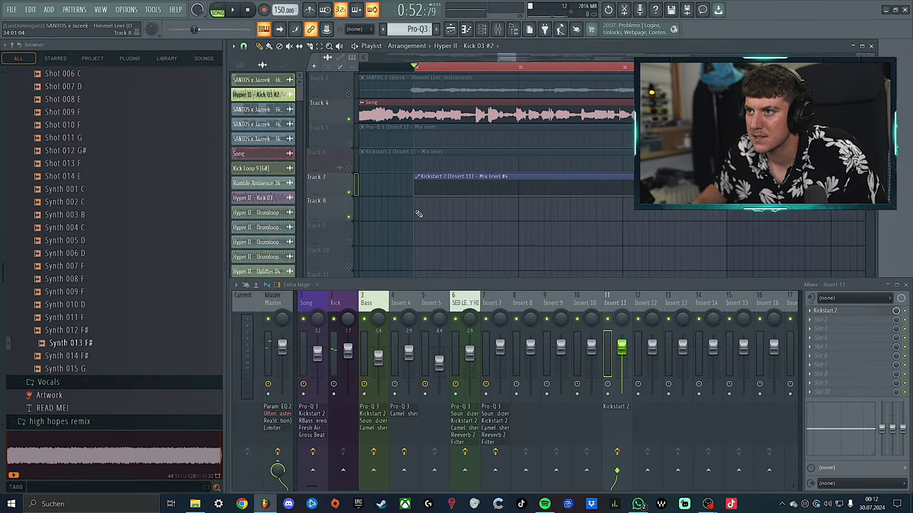
- Place pairs of Hyper II - Kick 03 #2 clips on Track 8 at bars 34 and 37
{"action": "left_click", "coordinate": [419, 213]}
{"action": "left_click", "coordinate": [440, 213]}
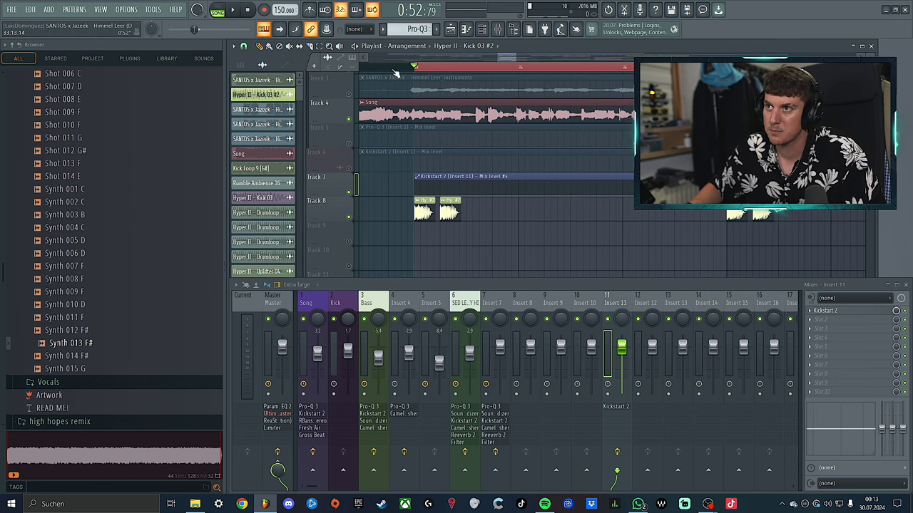
- Play the arrangement from just before bar 34 to compare the kicks without and with the sidechain effect, then stop playback
{"action": "key", "text": "space"}
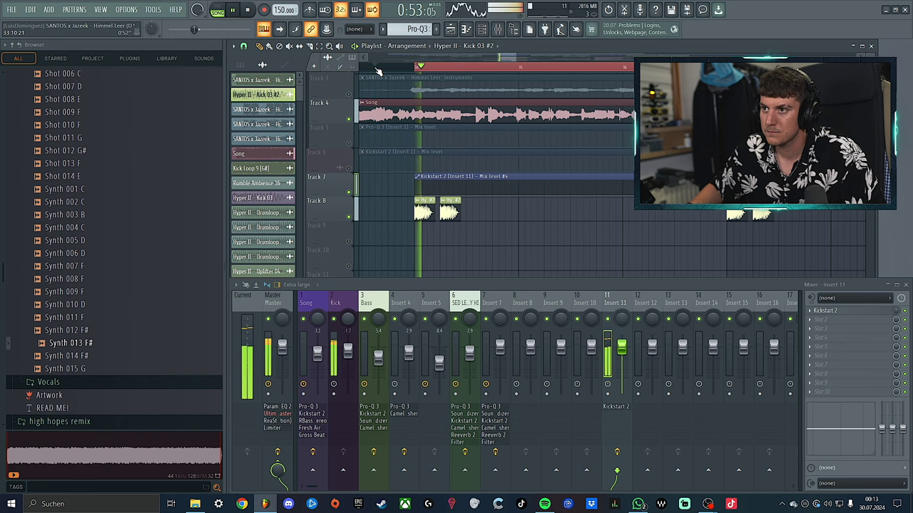
{"action": "key", "text": "space"}
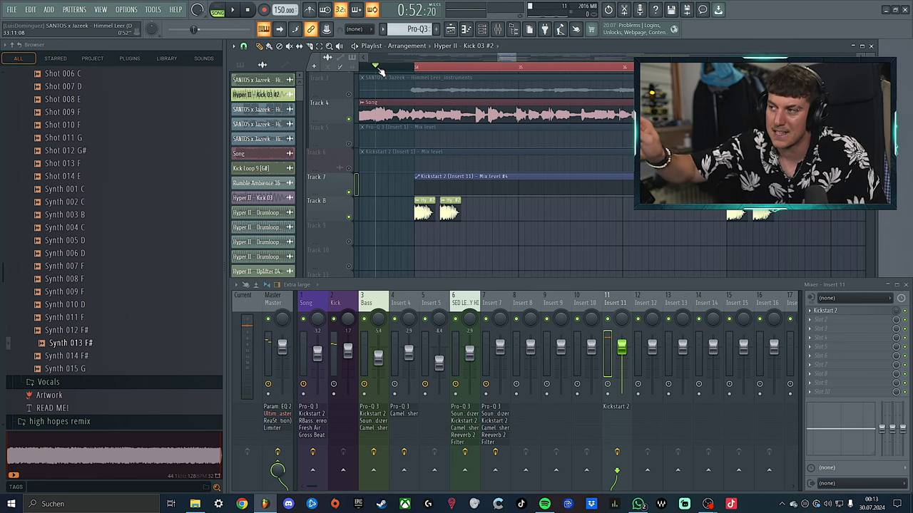
{"action": "key", "text": "space"}
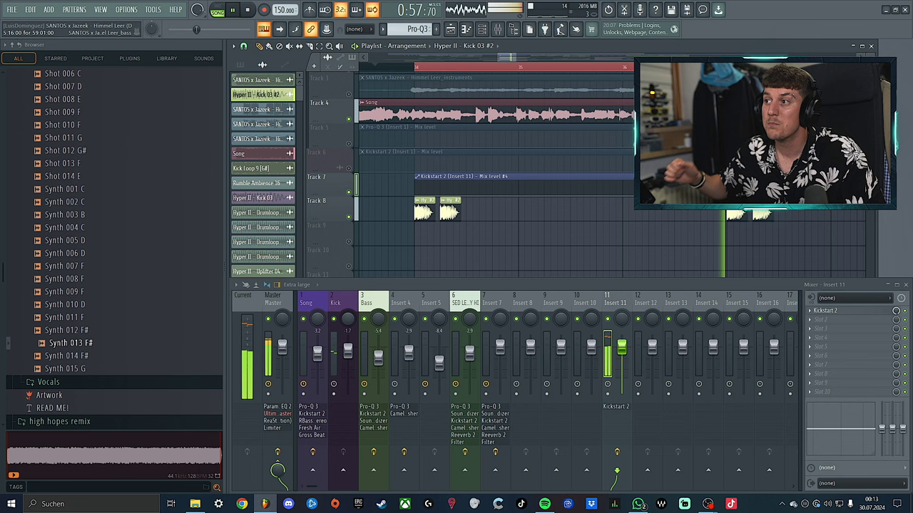
{"action": "key", "text": "space"}
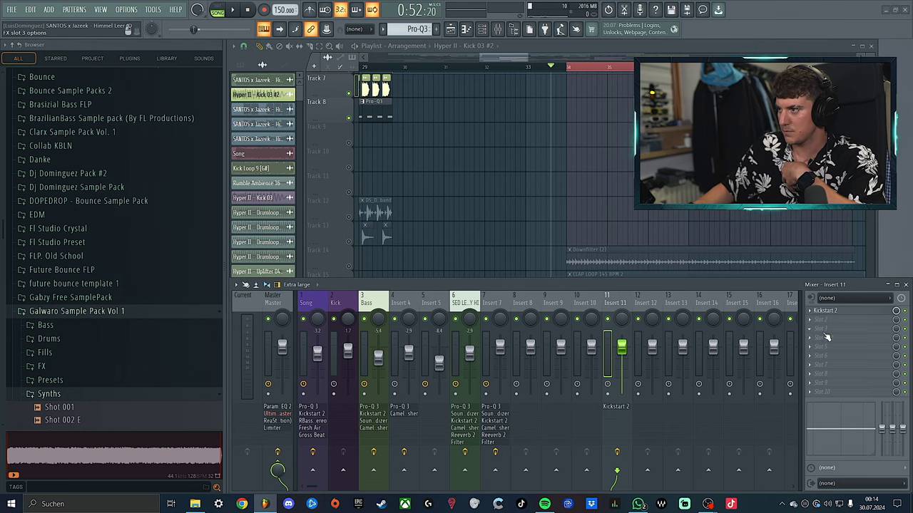
- Show the Unsorted channels in the channel rack and view the list of plugins available for a new channel
{"action": "left_click", "coordinate": [826, 335]}
{"action": "mouse_move", "coordinate": [827, 273]}
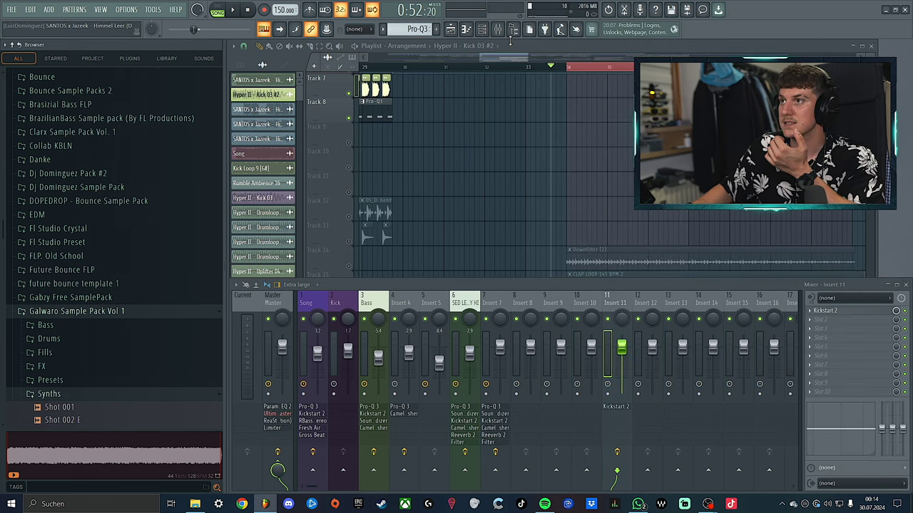
{"action": "left_click", "coordinate": [513, 30]}
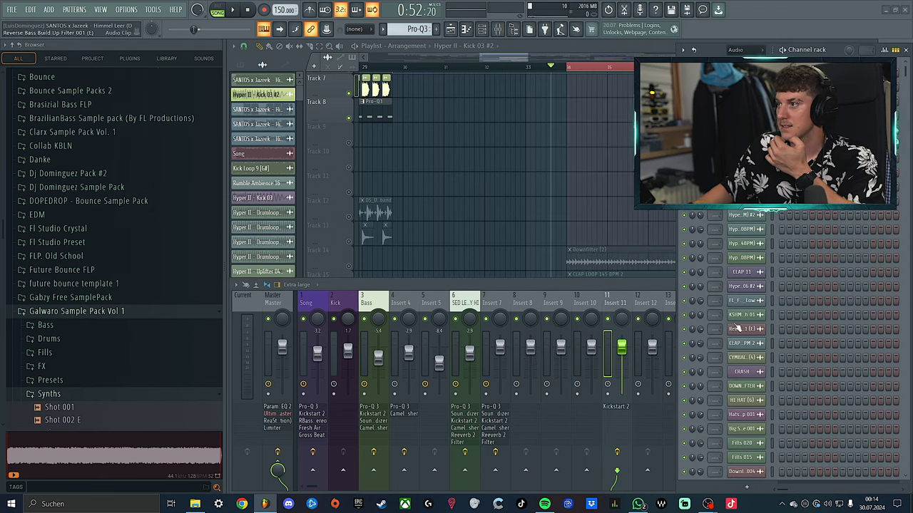
{"action": "scroll", "coordinate": [746, 50], "scroll_direction": "down", "scroll_amount": 2}
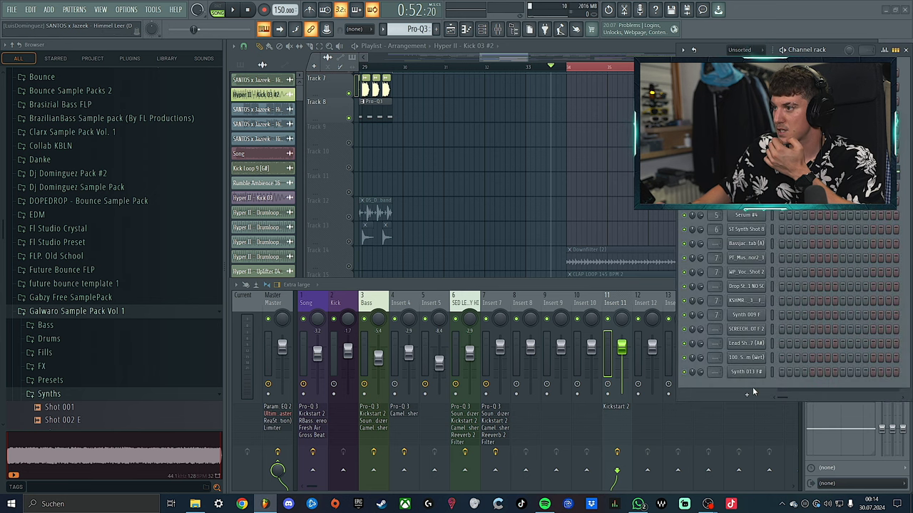
{"action": "right_click", "coordinate": [752, 392]}
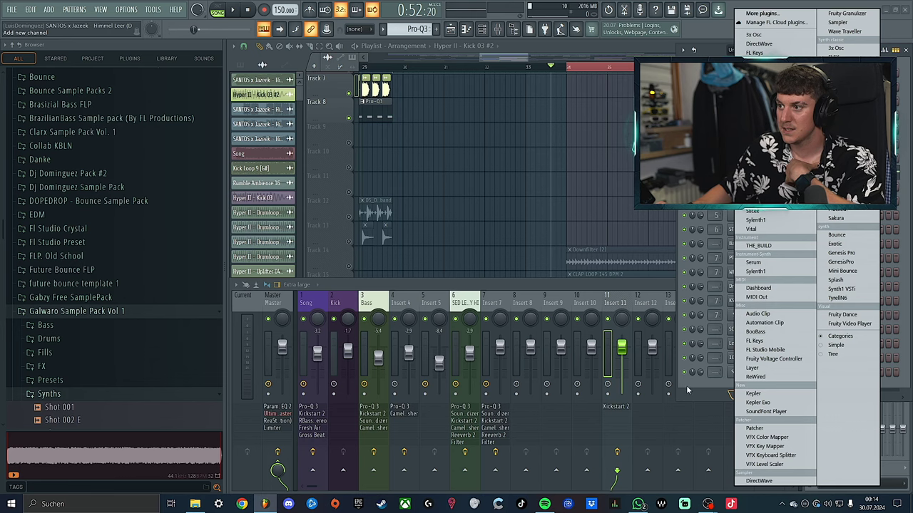
{"action": "left_click", "coordinate": [537, 278]}
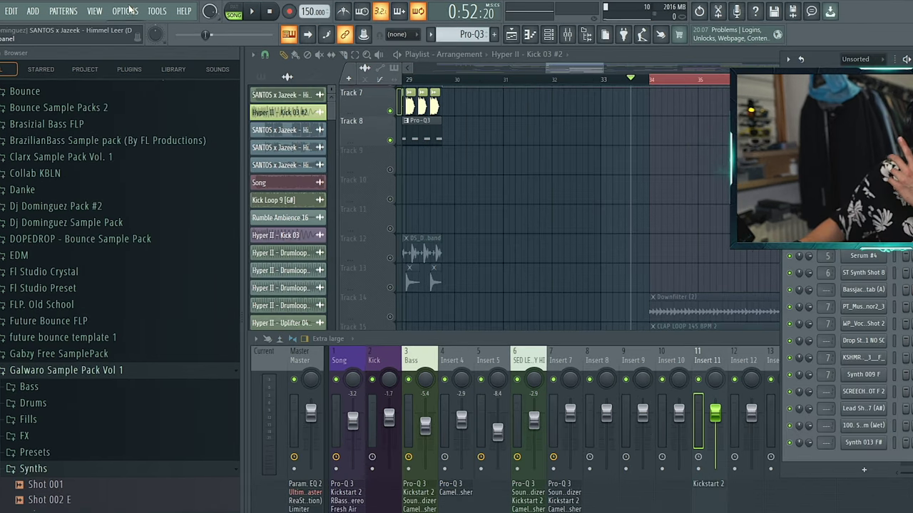
- Open the plugin manager and look through its list of installed plugins
{"action": "left_click", "coordinate": [134, 9]}
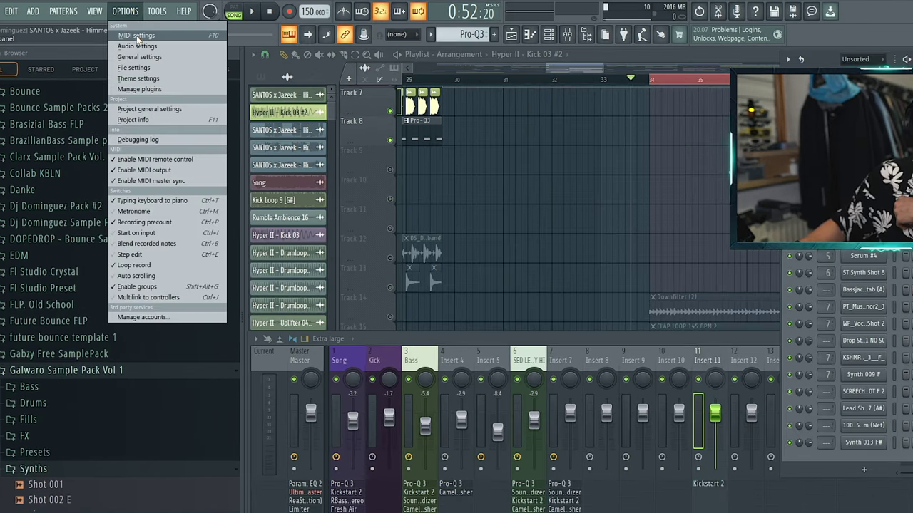
{"action": "left_click", "coordinate": [149, 89]}
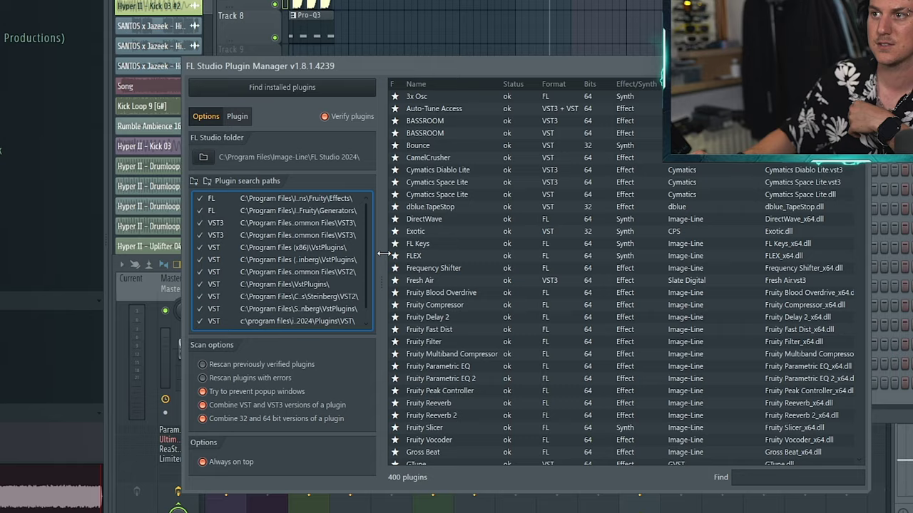
{"action": "scroll", "coordinate": [520, 237], "scroll_direction": "down", "scroll_amount": 10}
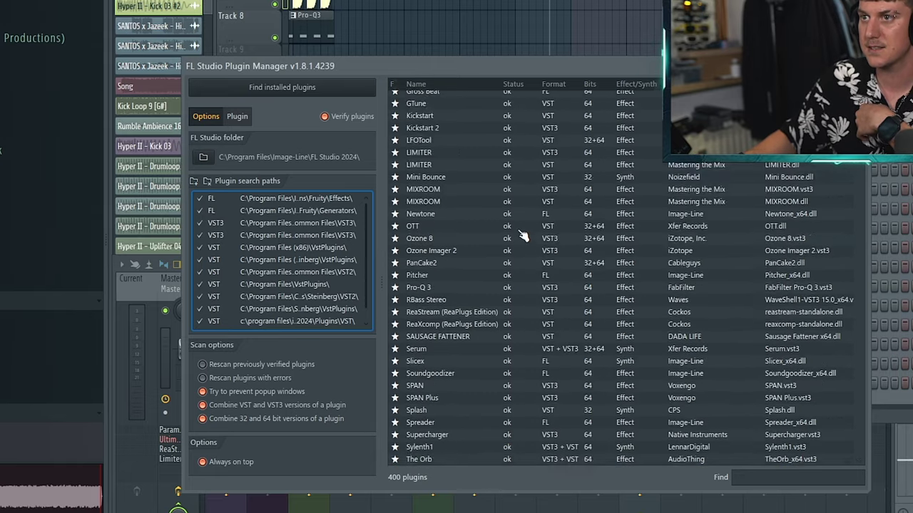
- Examine the plugin manager's list from the favourite-starred plugins down to the unstarred ones, ending on ADA Flanger
{"action": "scroll", "coordinate": [522, 236], "scroll_direction": "up", "scroll_amount": 10}
{"action": "scroll", "coordinate": [524, 236], "scroll_direction": "down", "scroll_amount": 10}
{"action": "scroll", "coordinate": [526, 239], "scroll_direction": "down", "scroll_amount": 5}
{"action": "scroll", "coordinate": [525, 238], "scroll_direction": "up", "scroll_amount": 15}
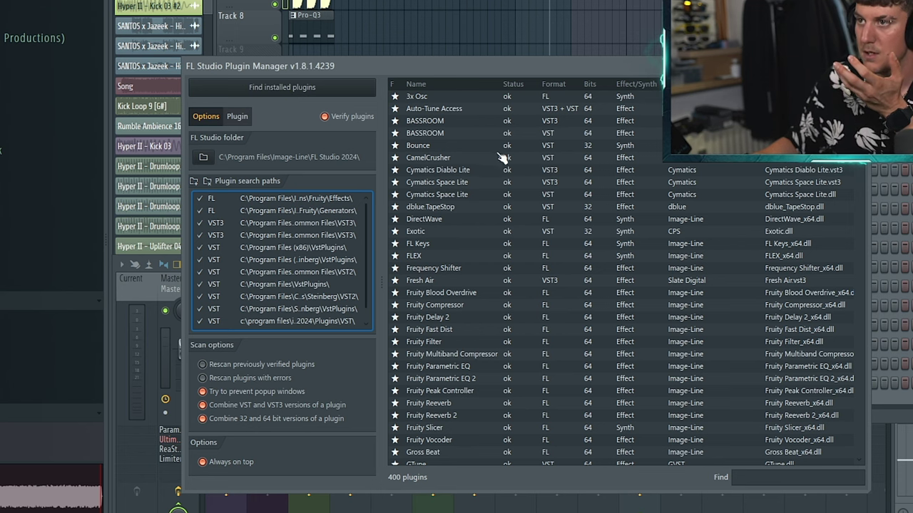
{"action": "scroll", "coordinate": [485, 171], "scroll_direction": "down", "scroll_amount": 7}
{"action": "scroll", "coordinate": [474, 153], "scroll_direction": "up", "scroll_amount": 5}
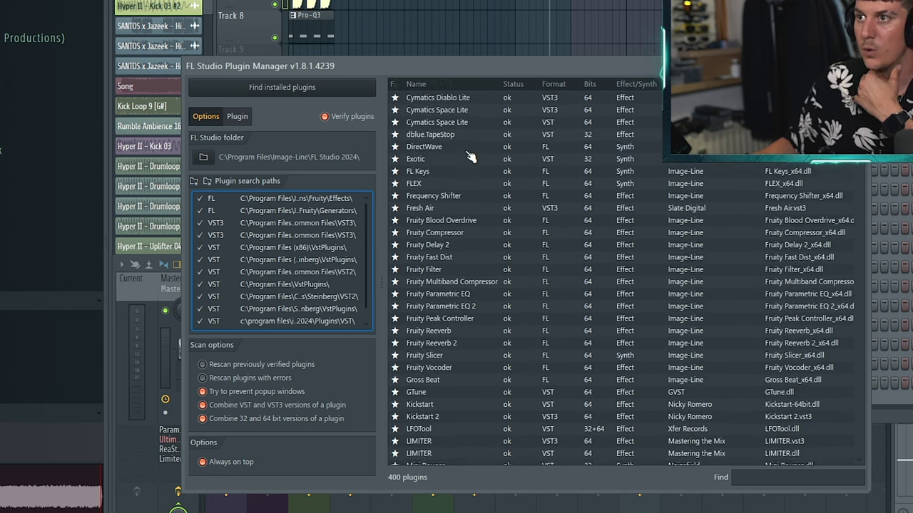
{"action": "scroll", "coordinate": [468, 146], "scroll_direction": "up", "scroll_amount": 2}
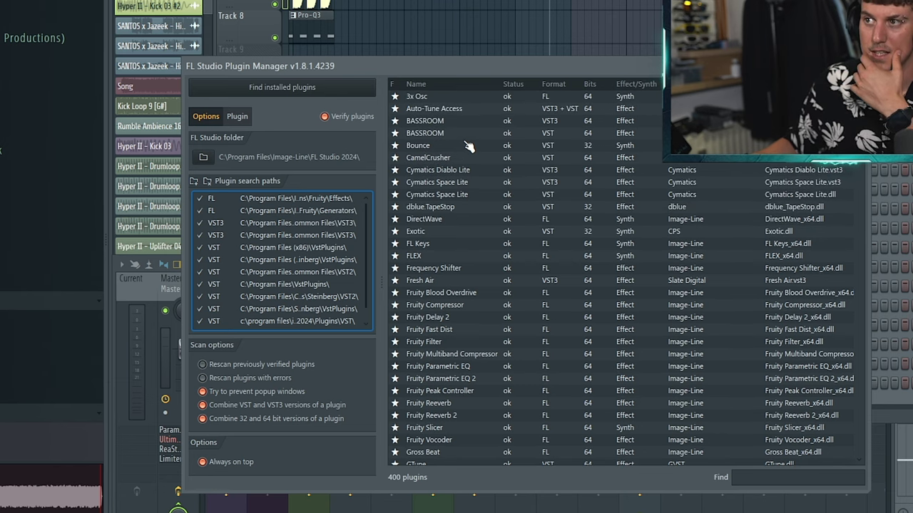
{"action": "scroll", "coordinate": [469, 145], "scroll_direction": "down", "scroll_amount": 7}
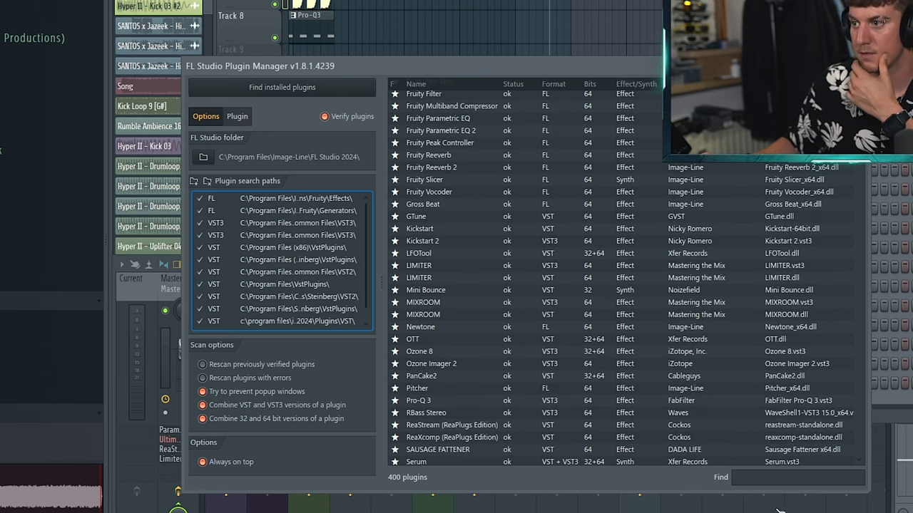
{"action": "left_click", "coordinate": [754, 483]}
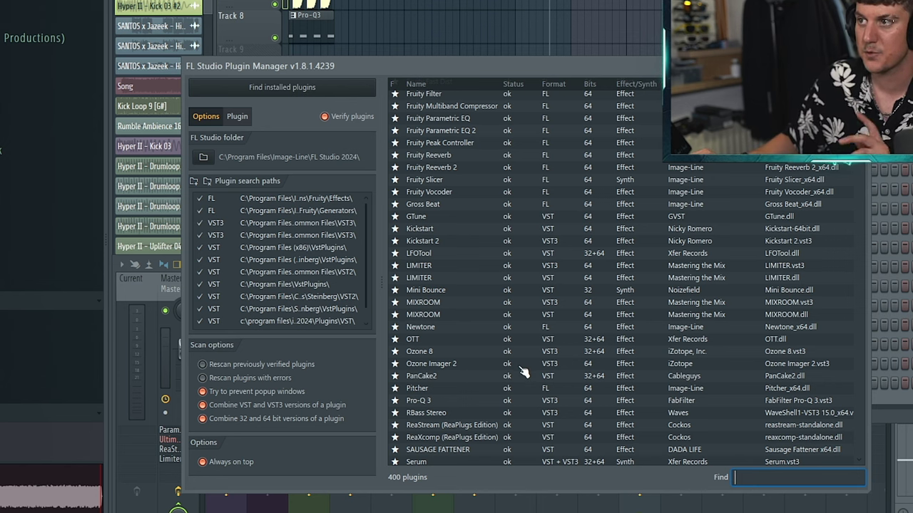
{"action": "scroll", "coordinate": [523, 371], "scroll_direction": "down", "scroll_amount": 7}
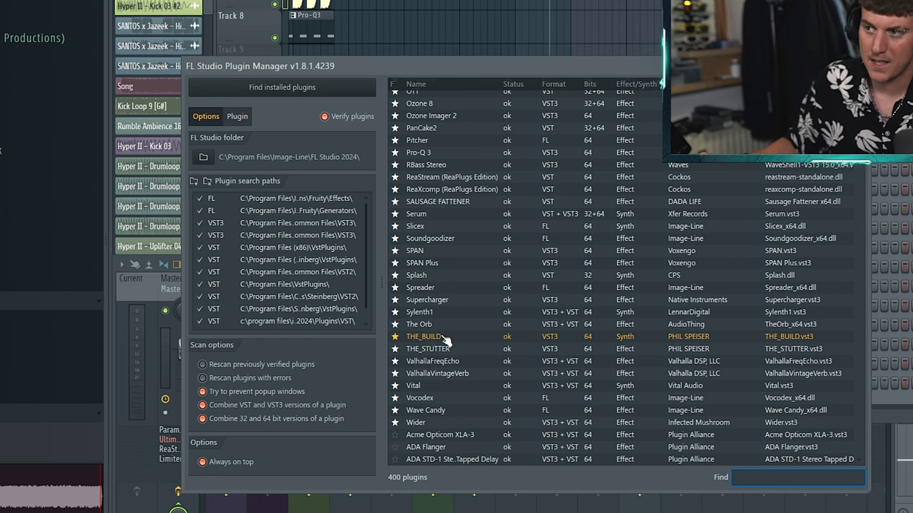
{"action": "scroll", "coordinate": [424, 341], "scroll_direction": "down", "scroll_amount": 3}
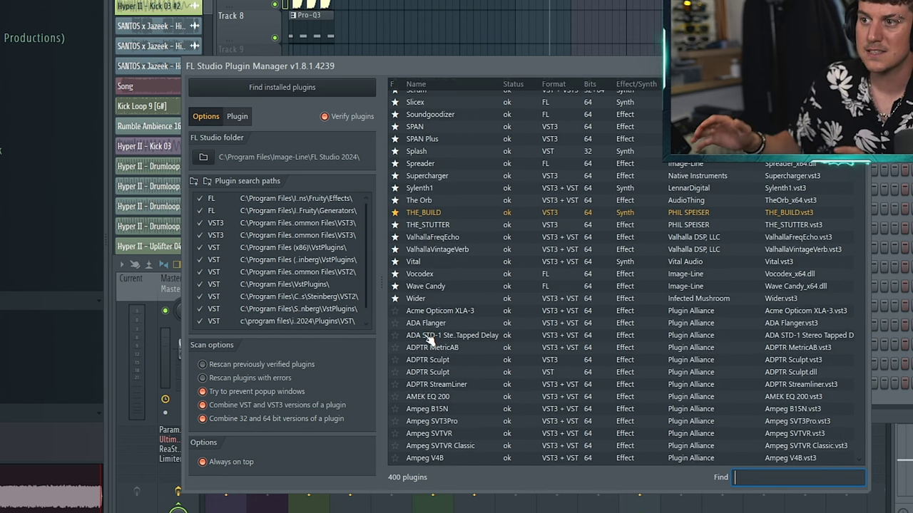
{"action": "scroll", "coordinate": [442, 342], "scroll_direction": "down", "scroll_amount": 2}
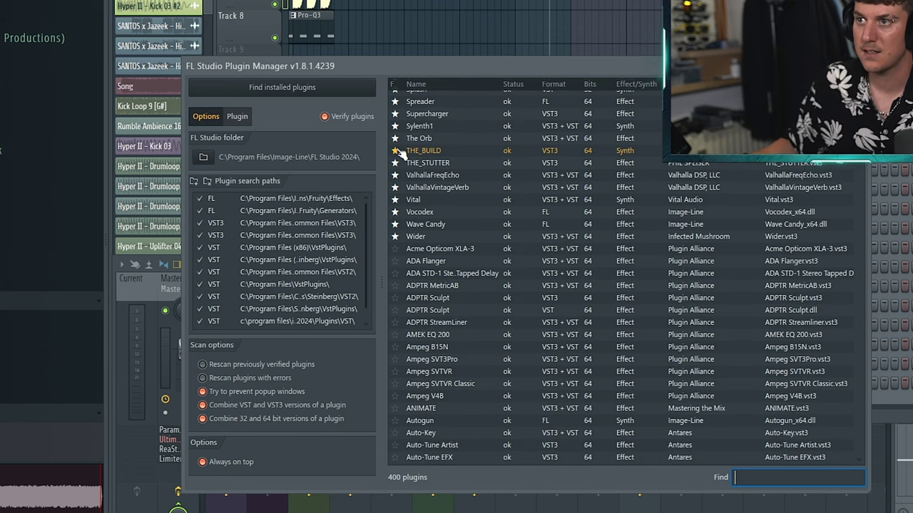
{"action": "left_click", "coordinate": [401, 263]}
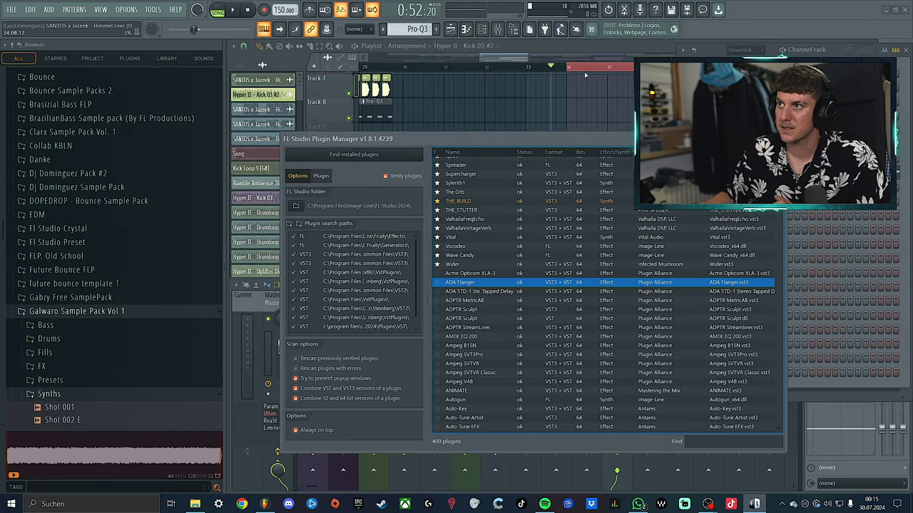
- Close the plugin manager and return to the playlist around bar 34 with the mixer shown
{"action": "left_click", "coordinate": [499, 30]}
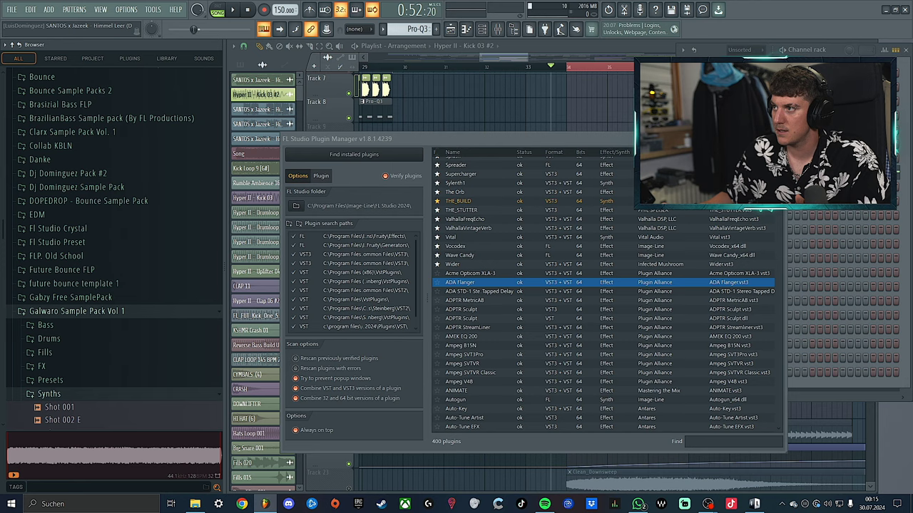
{"action": "left_click", "coordinate": [777, 139]}
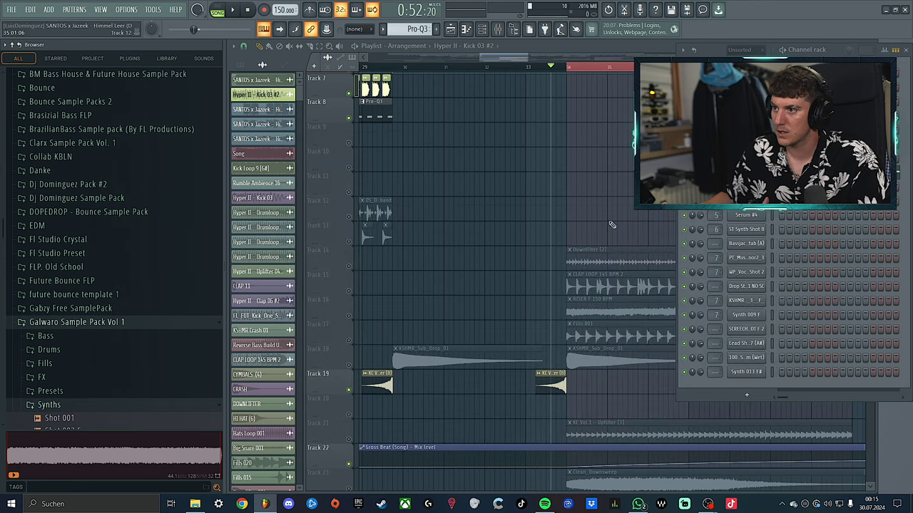
{"action": "left_click", "coordinate": [498, 30]}
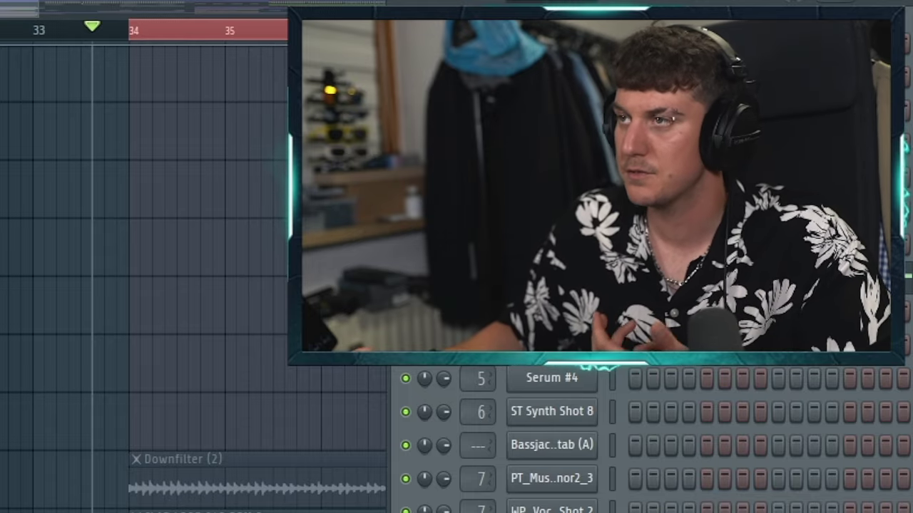
{"action": "scroll", "coordinate": [101, 308], "scroll_direction": "down", "scroll_amount": 4}
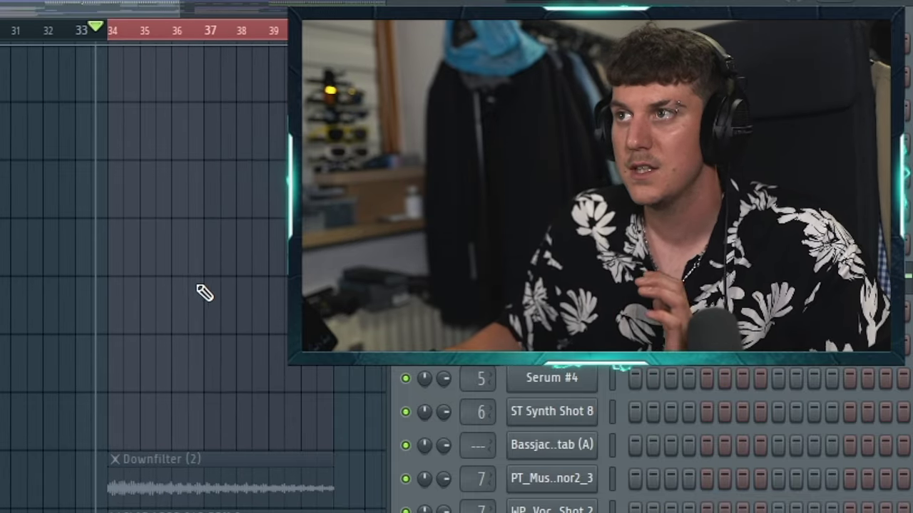
{"action": "scroll", "coordinate": [206, 278], "scroll_direction": "up", "scroll_amount": 3}
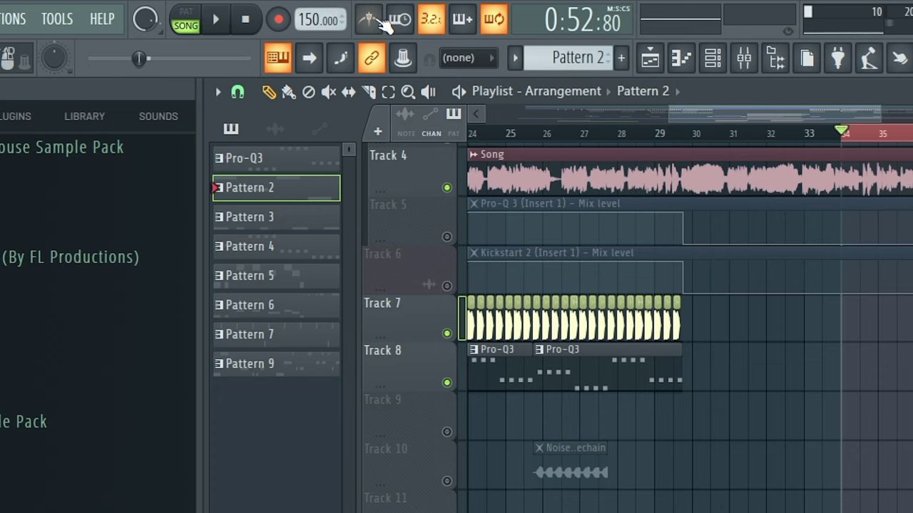
- Turn on the metronome and set its sound to Hi-hat
{"action": "left_click", "coordinate": [368, 20]}
{"action": "right_click", "coordinate": [362, 21]}
{"action": "left_click", "coordinate": [365, 17]}
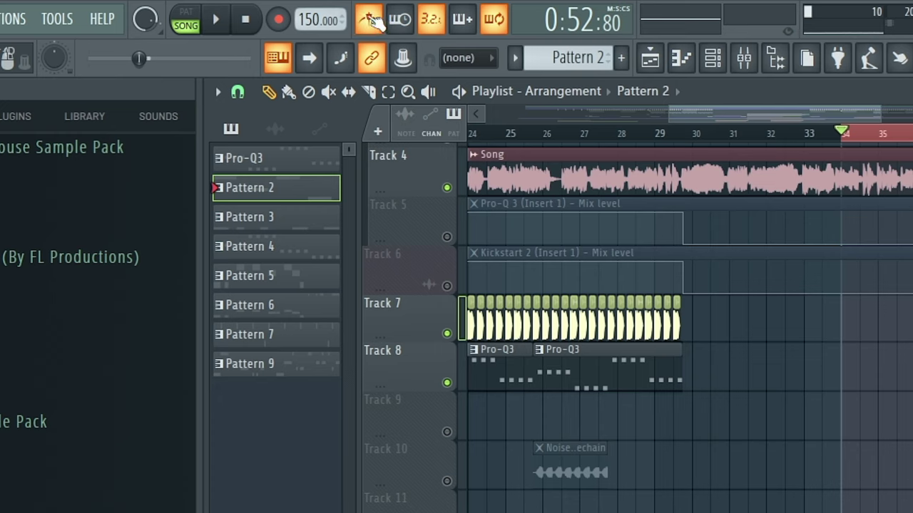
{"action": "right_click", "coordinate": [370, 19]}
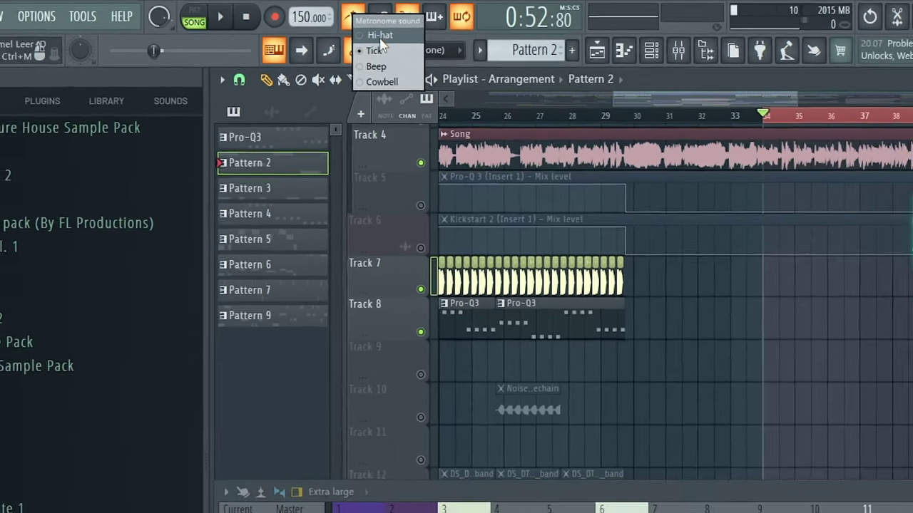
{"action": "left_click", "coordinate": [381, 39]}
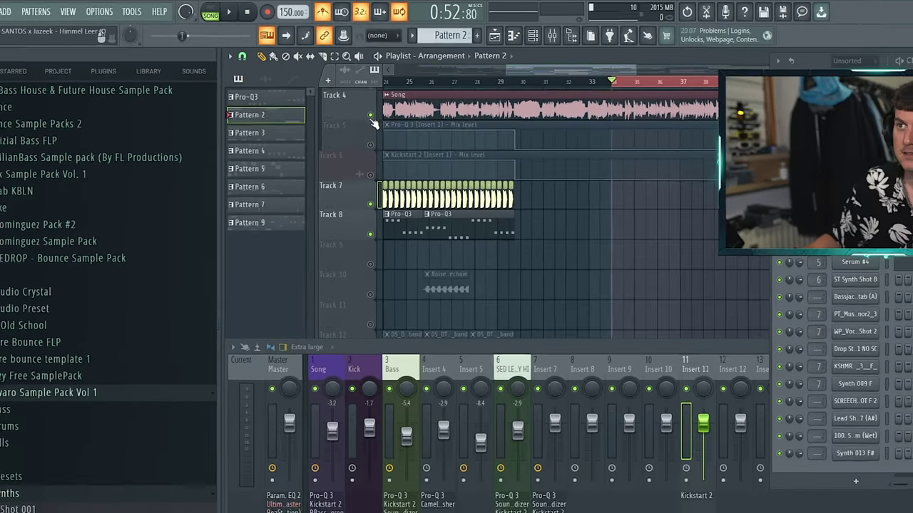
- Solo the Song track, re-enable the Kickstart 2 automation on Track 6, and briefly play from bar 34 with the metronome
{"action": "right_click", "coordinate": [421, 162]}
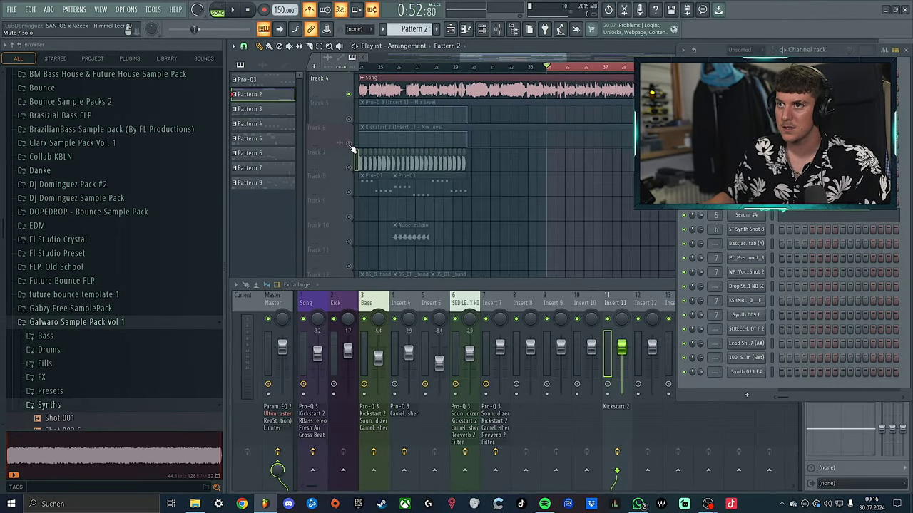
{"action": "left_click", "coordinate": [349, 143]}
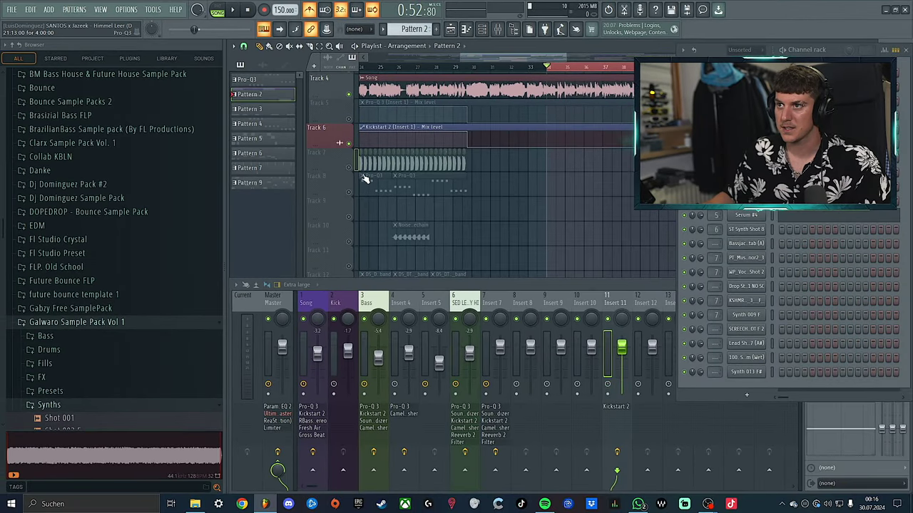
{"action": "key", "text": "space"}
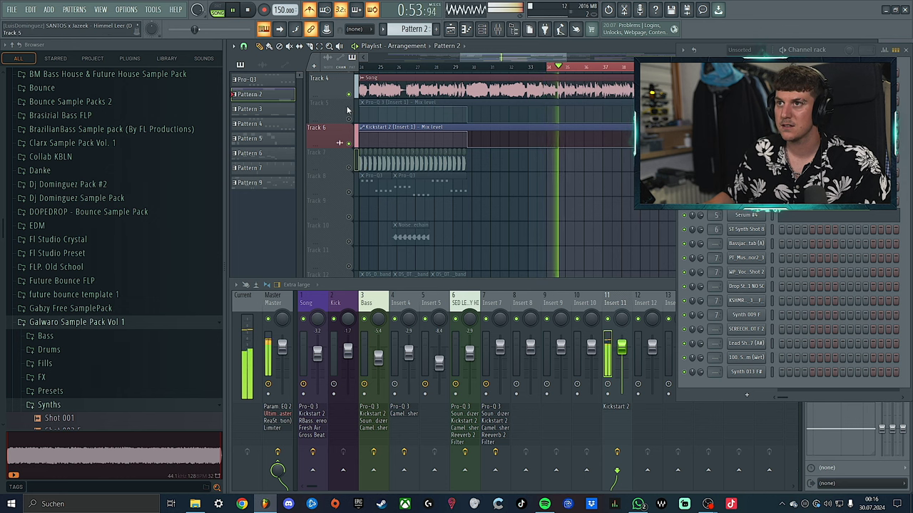
{"action": "key", "text": "space"}
- Change the metronome sound to Tick and play the Song from bar 34 against it, then stop playback
{"action": "right_click", "coordinate": [309, 9]}
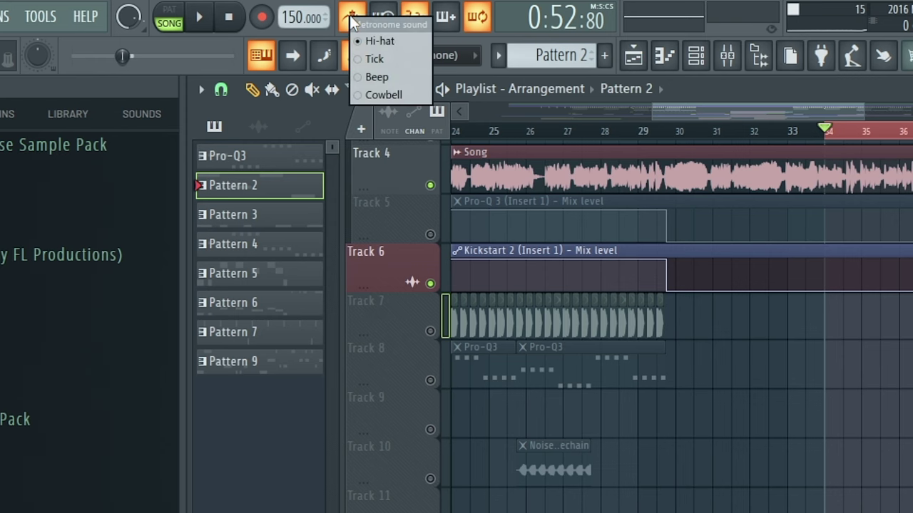
{"action": "left_click", "coordinate": [369, 59]}
{"action": "key", "text": "space"}
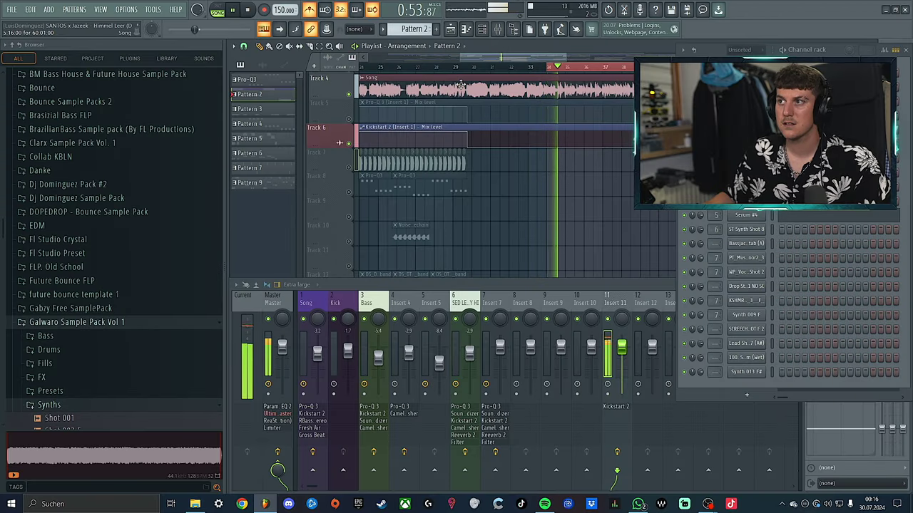
{"action": "key", "text": "space"}
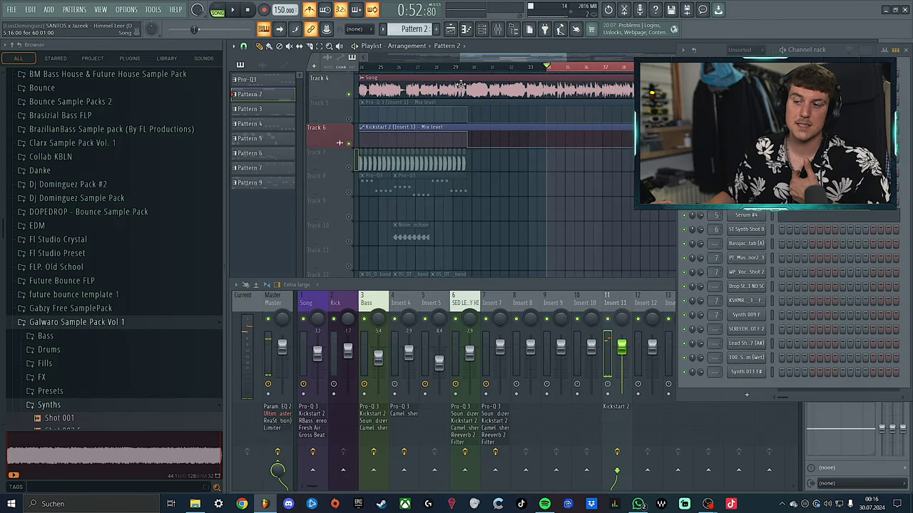
{"action": "key", "text": "space"}
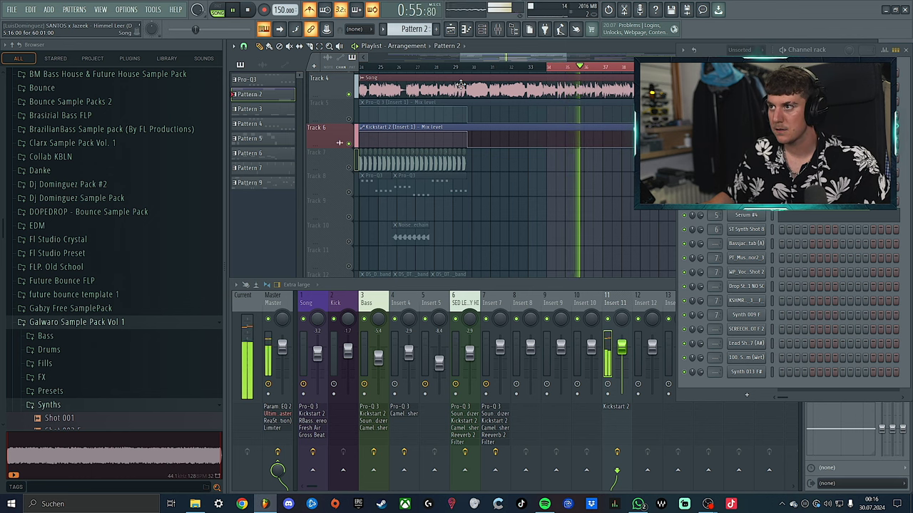
{"action": "key", "text": "space"}
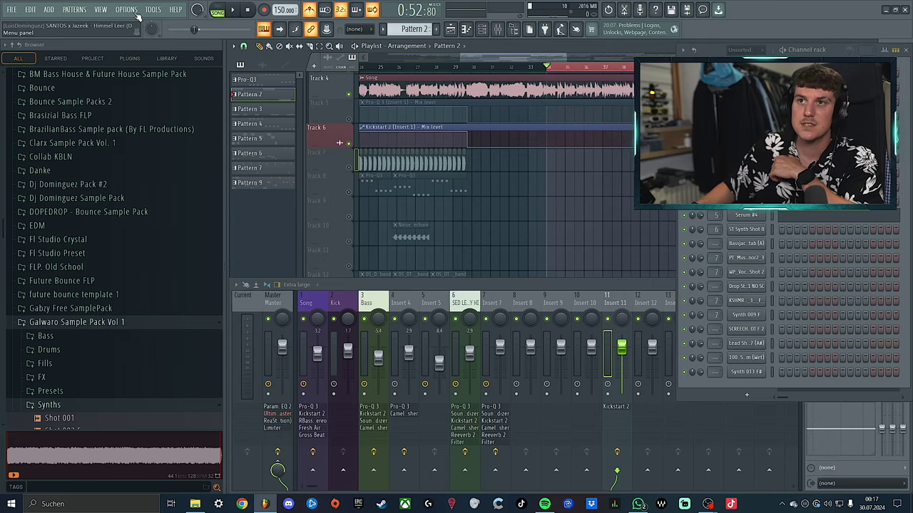
{"action": "left_click", "coordinate": [132, 12]}
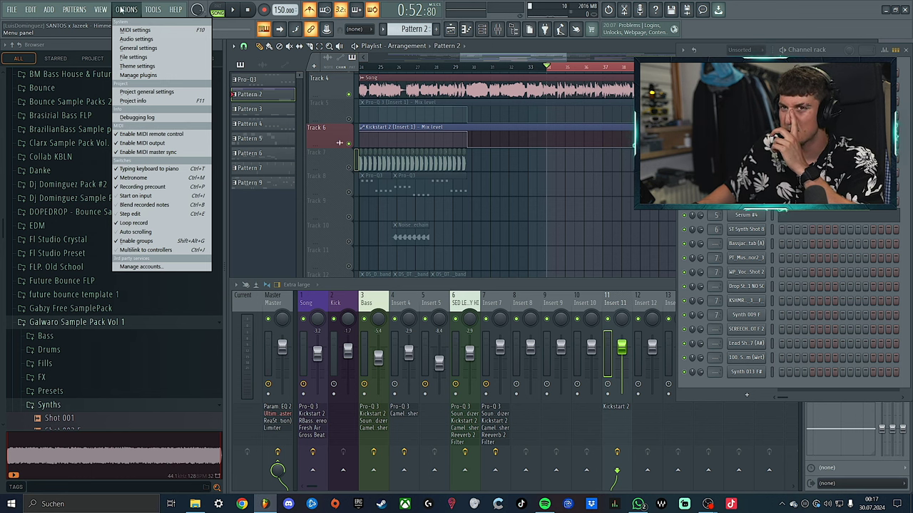
{"action": "left_click", "coordinate": [133, 11]}
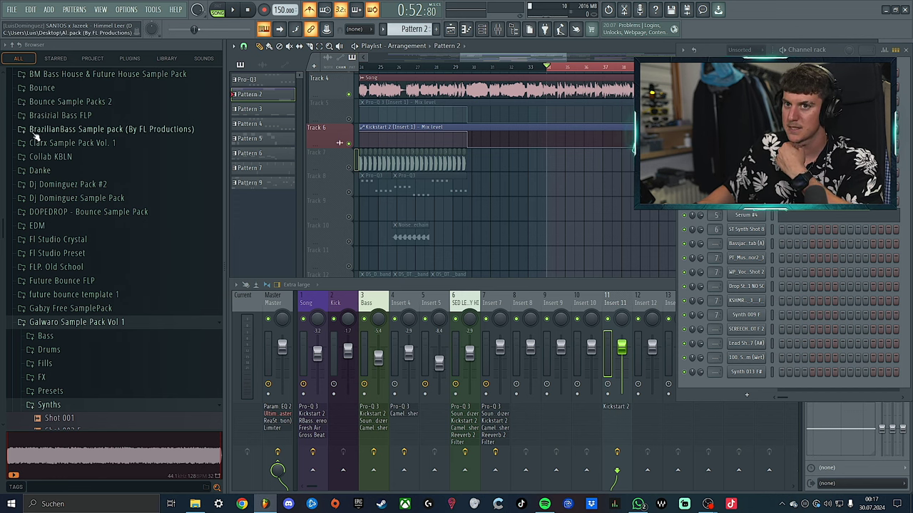
- Show the FL Cloud sounds in the browser, look over the Discover page, and view the available sample packs
{"action": "left_click", "coordinate": [203, 58]}
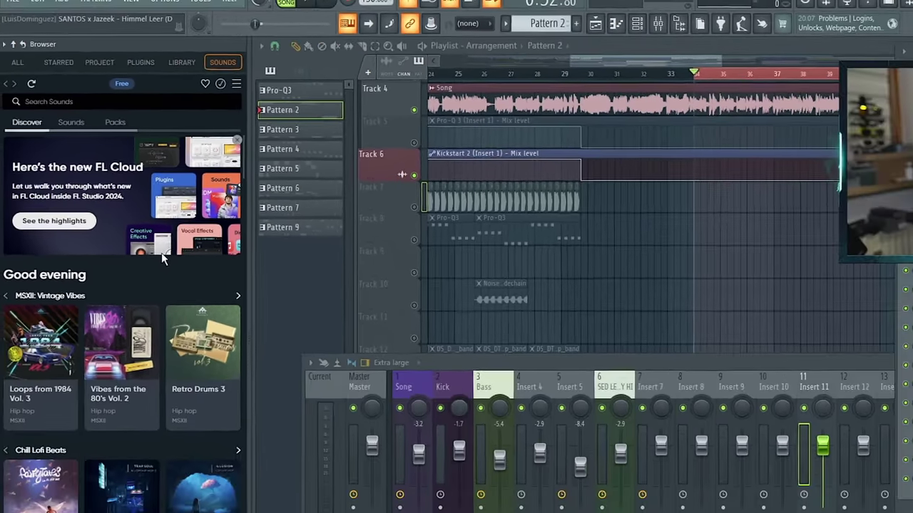
{"action": "scroll", "coordinate": [241, 359], "scroll_direction": "down", "scroll_amount": 2}
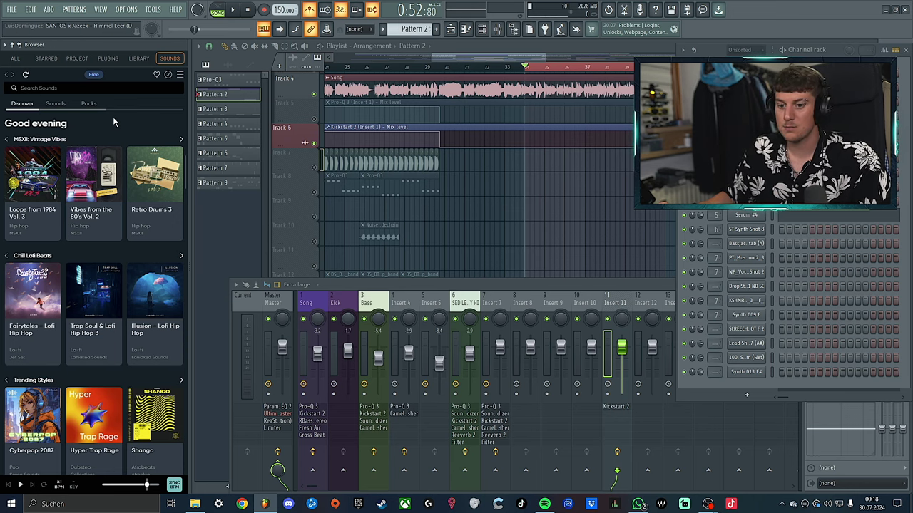
{"action": "left_click", "coordinate": [88, 103]}
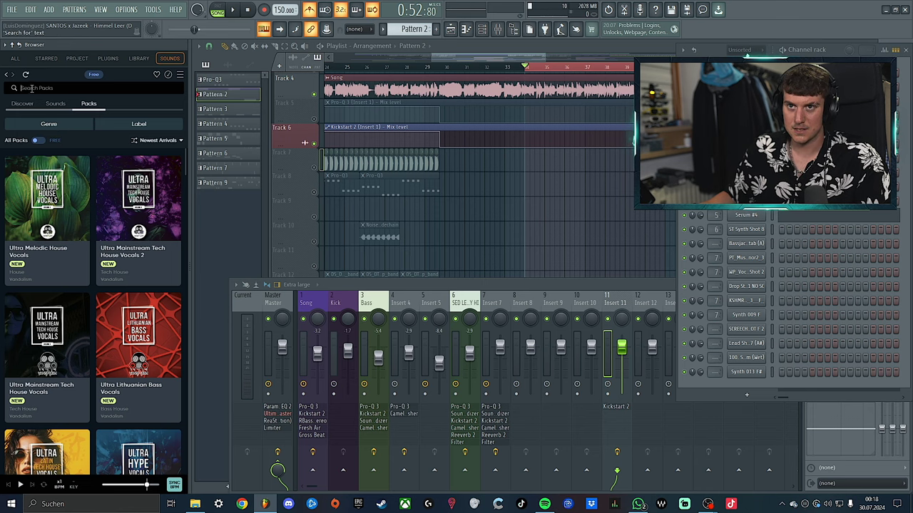
- View the FL Cloud subscription plans and show the monthly pricing for Plus and Pro
{"action": "left_click", "coordinate": [93, 75]}
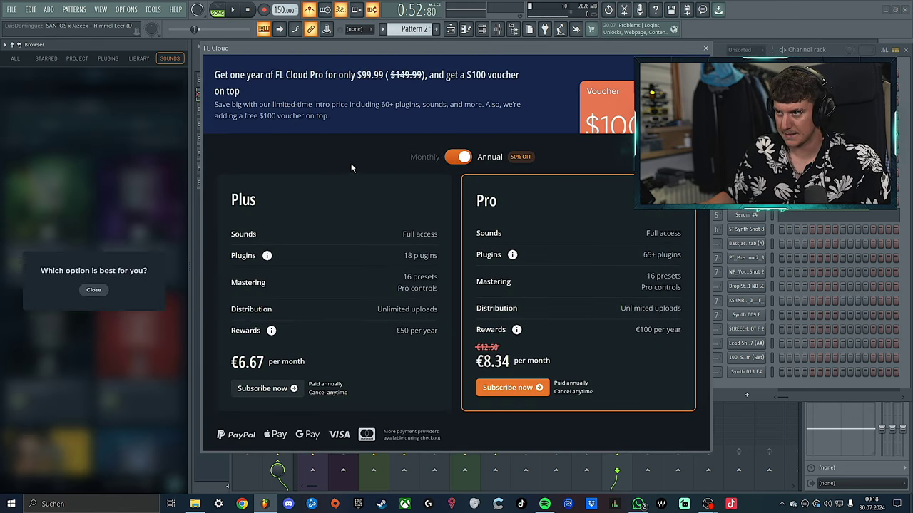
{"action": "left_click", "coordinate": [414, 156]}
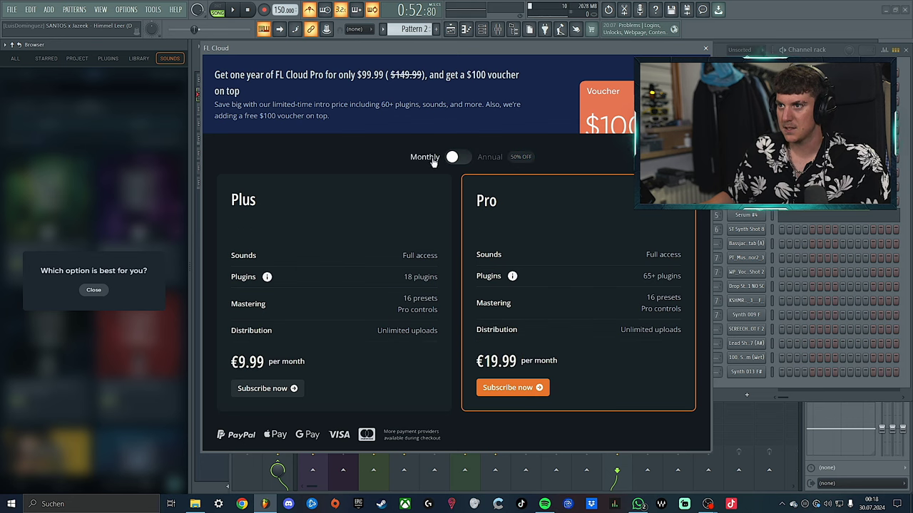
{"action": "left_click", "coordinate": [432, 158]}
{"action": "left_click", "coordinate": [437, 162]}
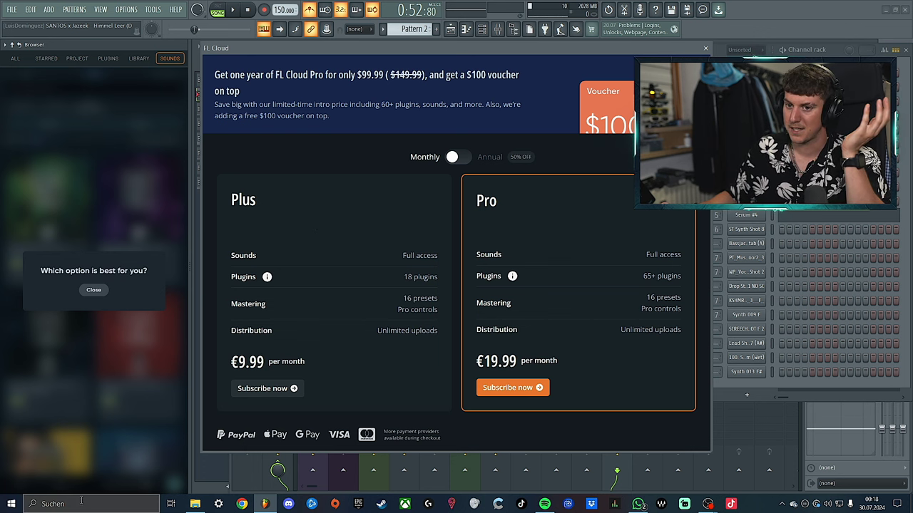
- Search Windows for "splice" to show the Splice app, then close the search
{"action": "left_click", "coordinate": [125, 501]}
{"action": "type", "text": "splice"}
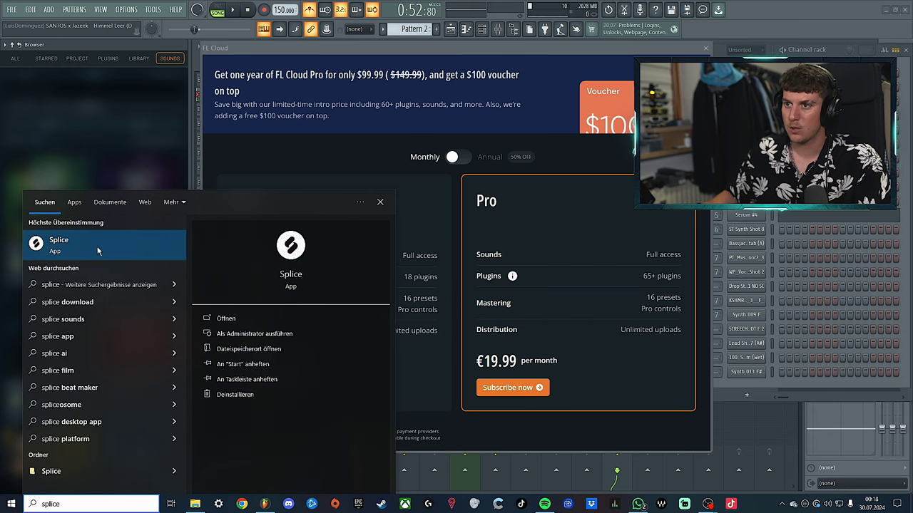
{"action": "left_click", "coordinate": [379, 204]}
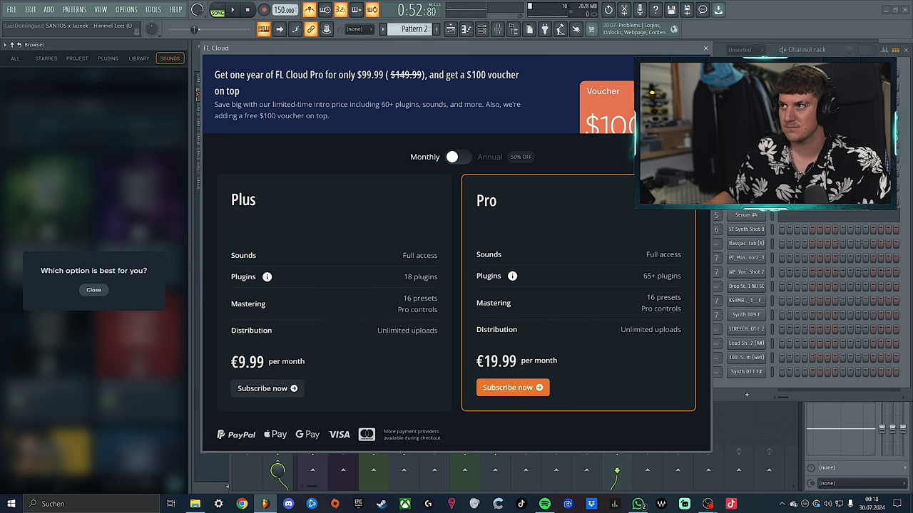
- Close the FL Cloud subscription plans and look over the Sounds and Discover pages
{"action": "left_click", "coordinate": [706, 50]}
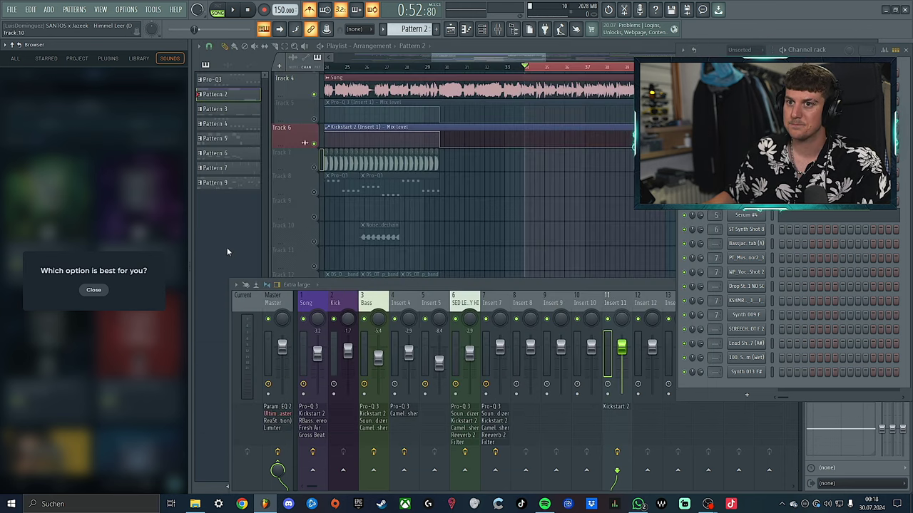
{"action": "left_click", "coordinate": [91, 290]}
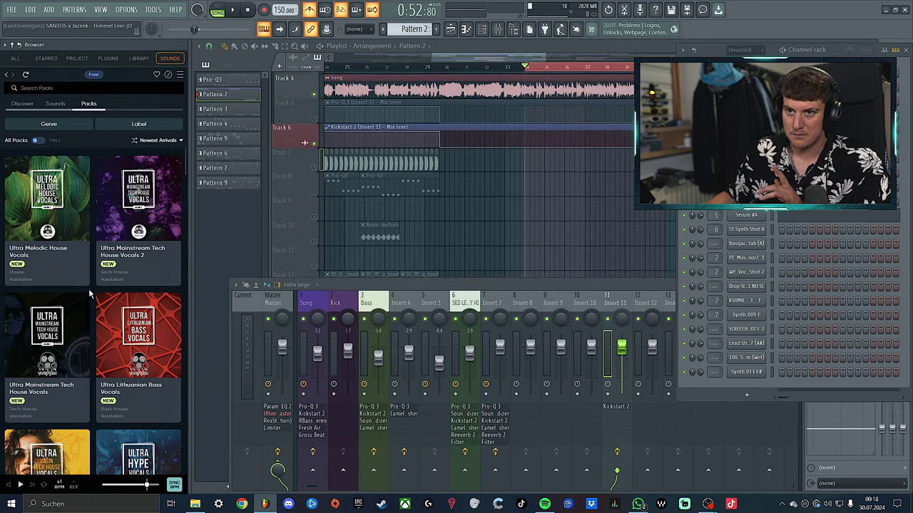
{"action": "left_click", "coordinate": [55, 105]}
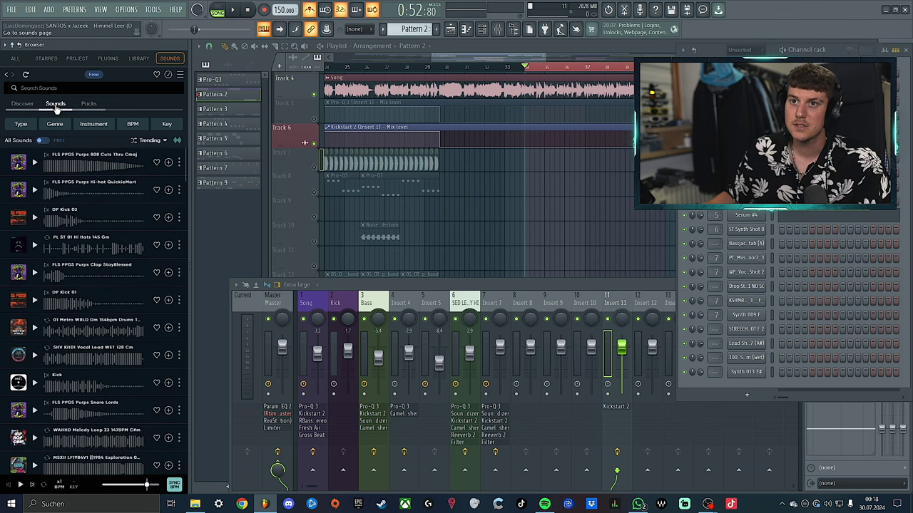
{"action": "left_click", "coordinate": [20, 104]}
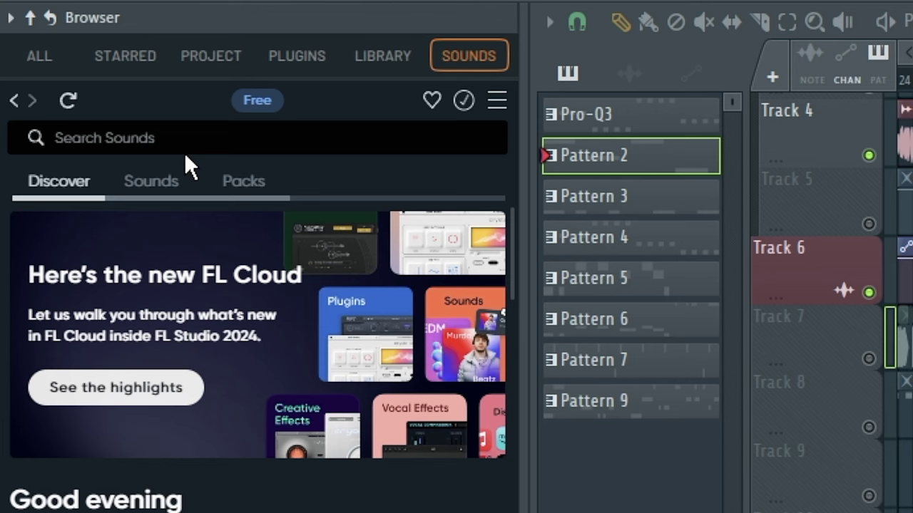
- Search FL Cloud for "Melbourne Bounce" and look through the matching sample packs
{"action": "type", "text": "Melbourne"}
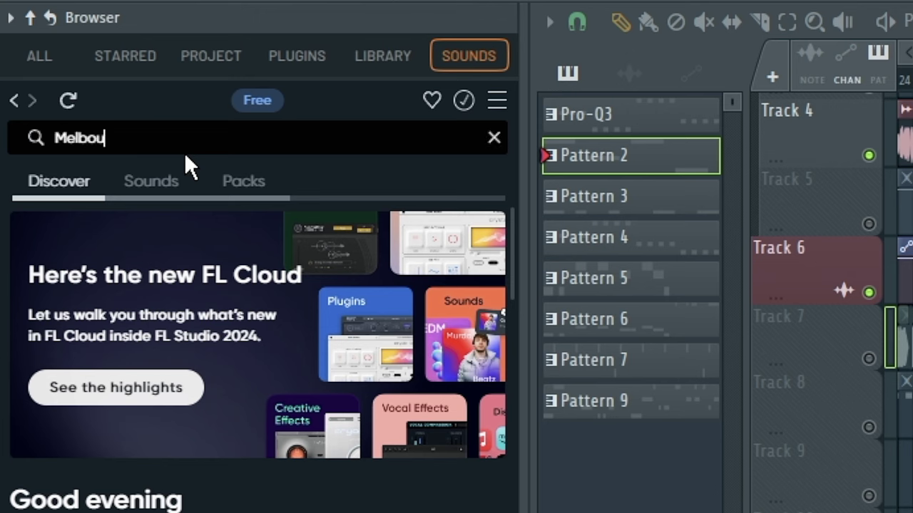
{"action": "type", "text": " Boucr"}
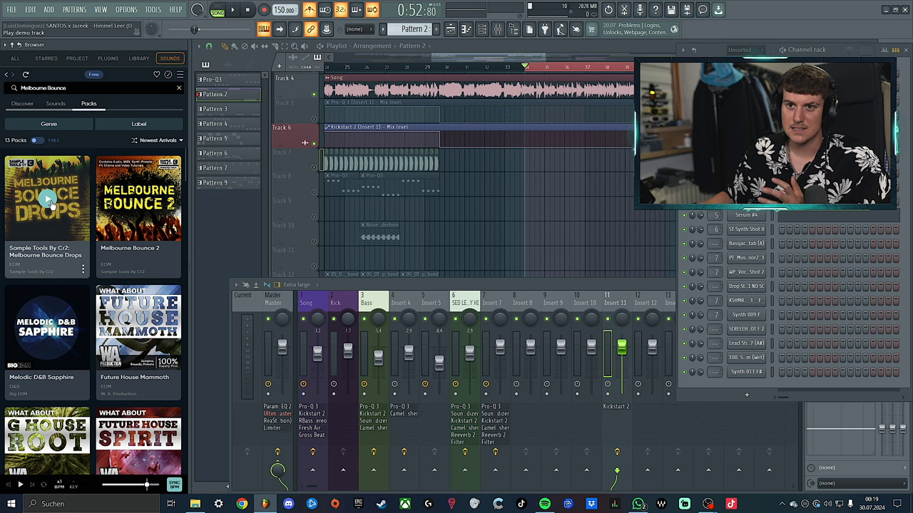
{"action": "scroll", "coordinate": [71, 260], "scroll_direction": "down", "scroll_amount": 3}
{"action": "scroll", "coordinate": [70, 262], "scroll_direction": "down", "scroll_amount": 3}
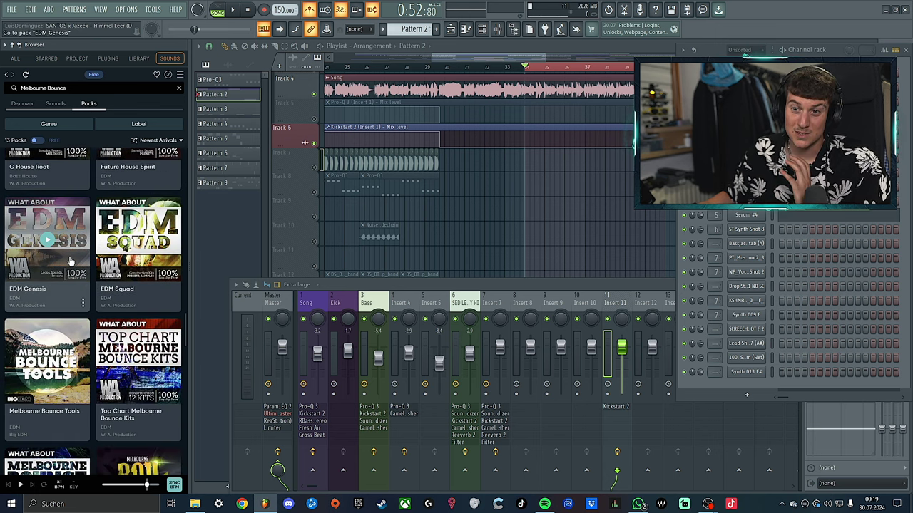
{"action": "scroll", "coordinate": [70, 262], "scroll_direction": "down", "scroll_amount": 2}
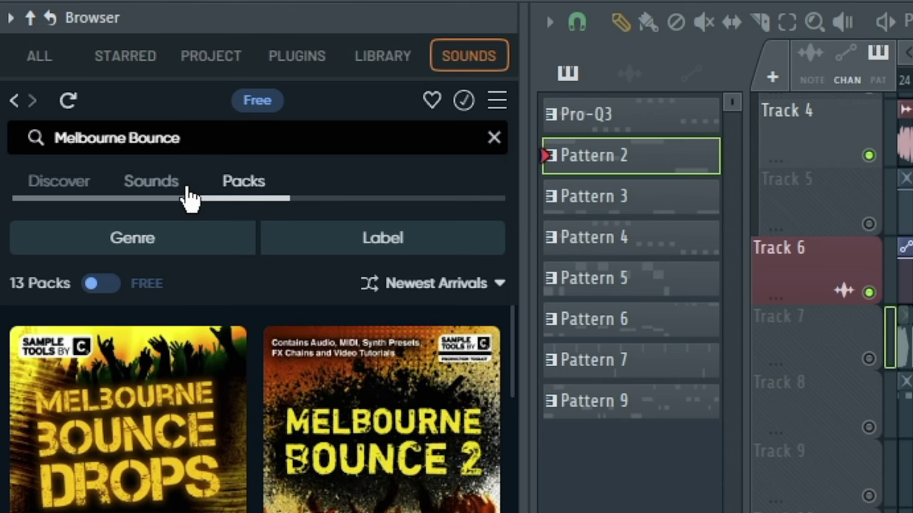
- List the sounds matching the search, filtered to Loops, and preview a drop kick+bass loop
{"action": "left_click", "coordinate": [75, 189]}
{"action": "left_click", "coordinate": [114, 193]}
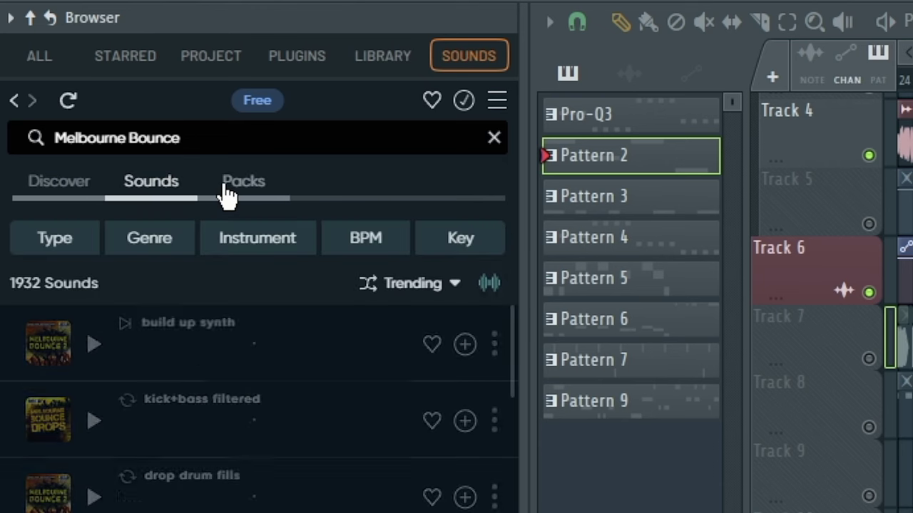
{"action": "left_click", "coordinate": [55, 246]}
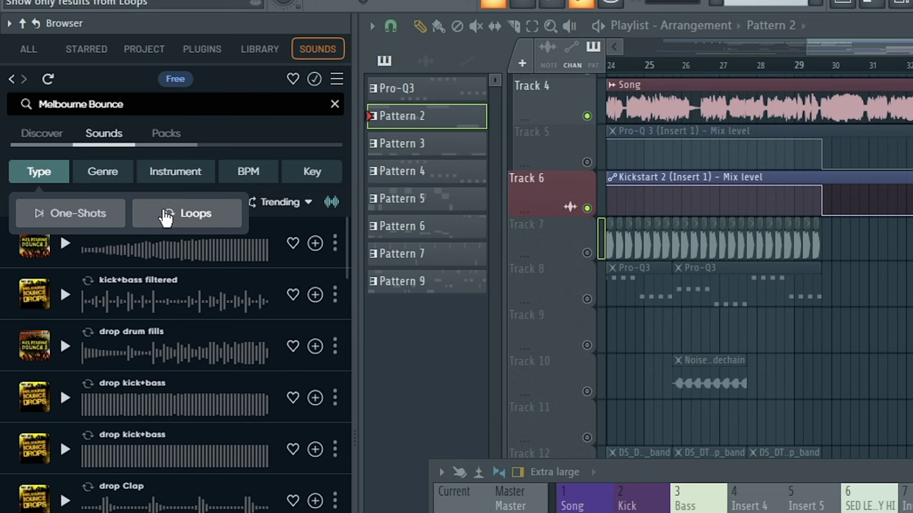
{"action": "left_click", "coordinate": [166, 216]}
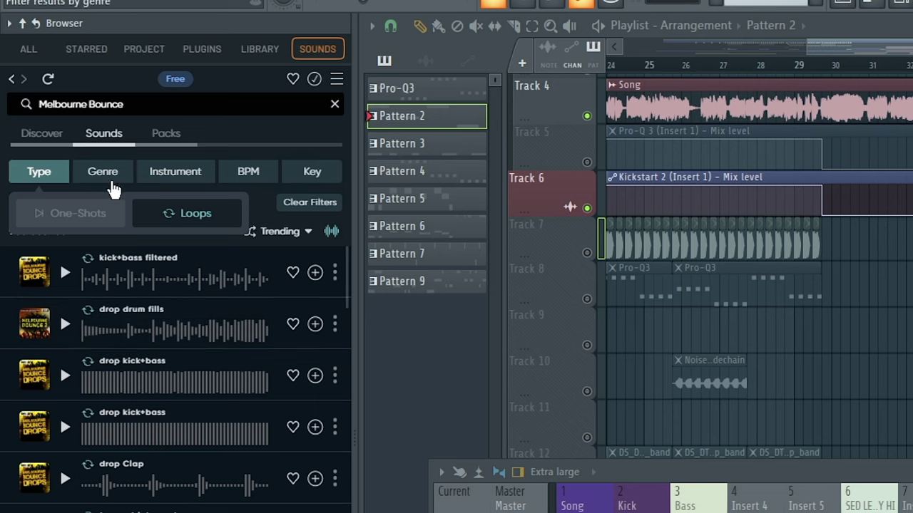
{"action": "left_click", "coordinate": [53, 106]}
{"action": "left_click", "coordinate": [65, 432]}
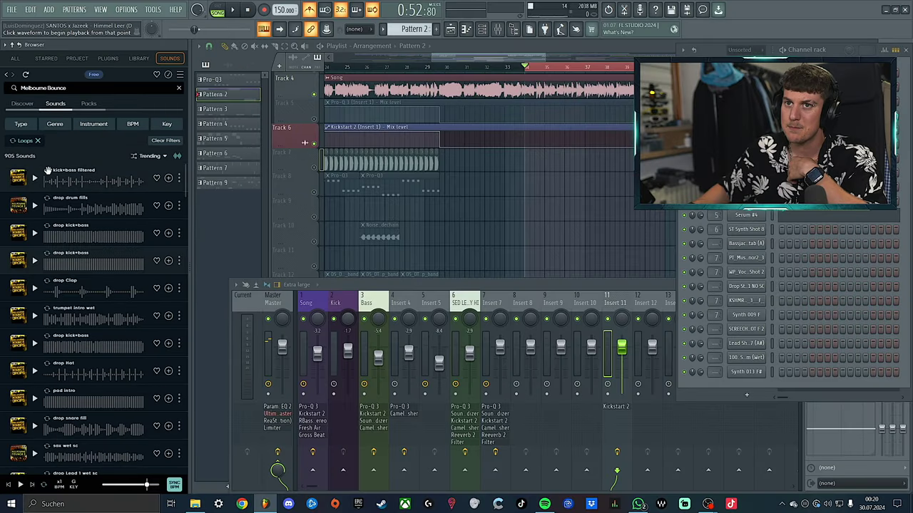
- Remove the Loops filter and view the genre and instrument filter options for the sounds
{"action": "left_click", "coordinate": [24, 125]}
{"action": "left_click", "coordinate": [41, 146]}
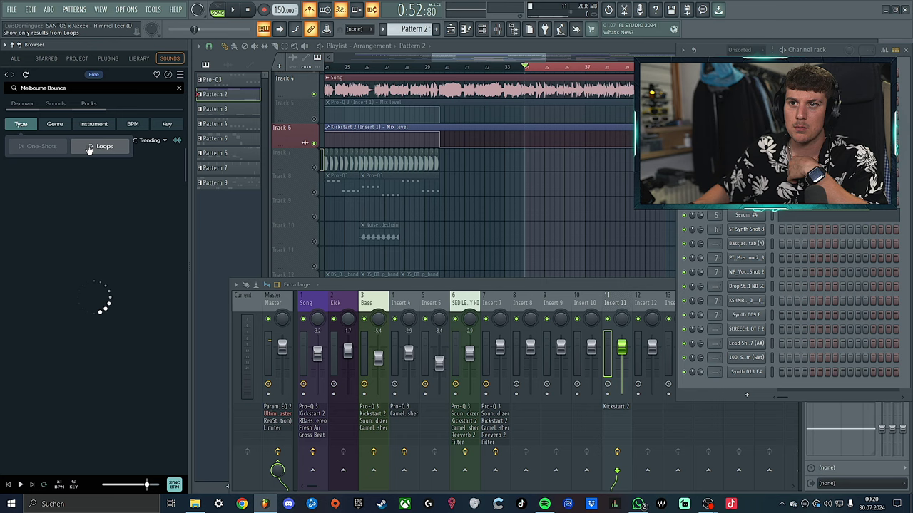
{"action": "left_click", "coordinate": [56, 125]}
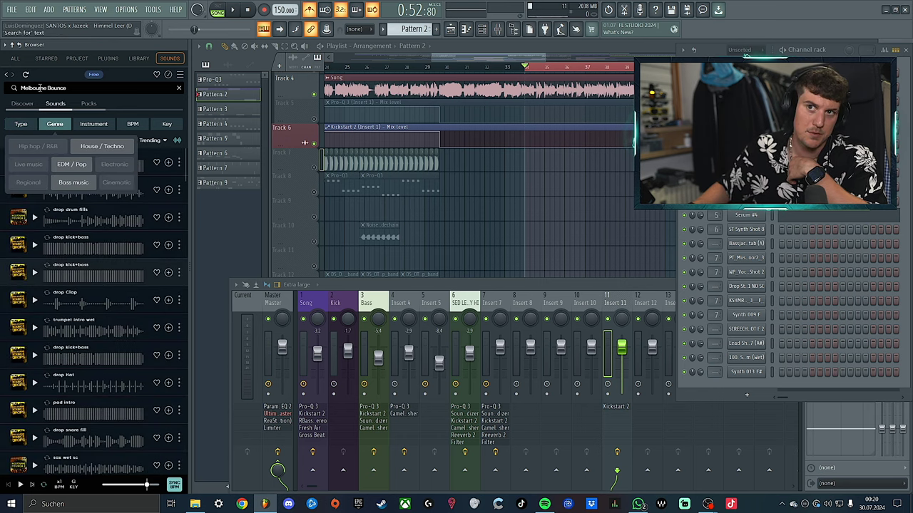
{"action": "left_click", "coordinate": [91, 125]}
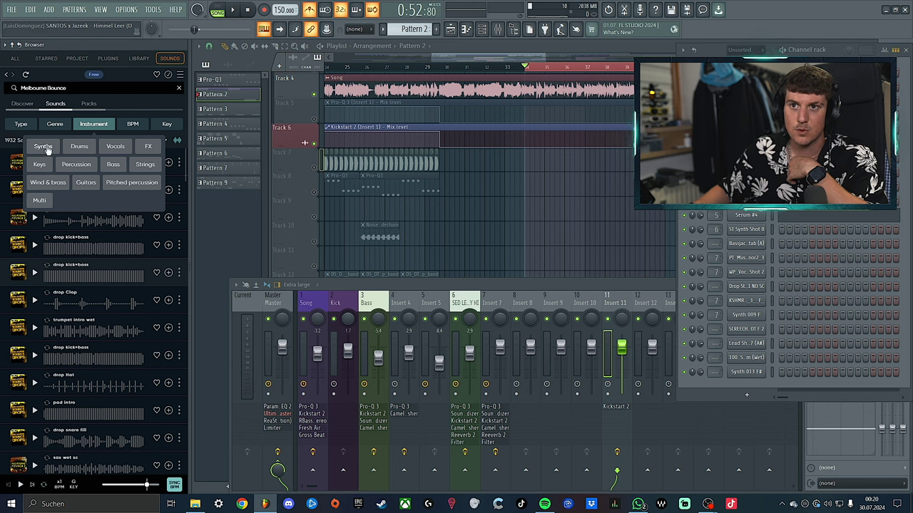
- View the BPM and key filter options for the sounds and return to the matching sample packs
{"action": "left_click", "coordinate": [125, 127]}
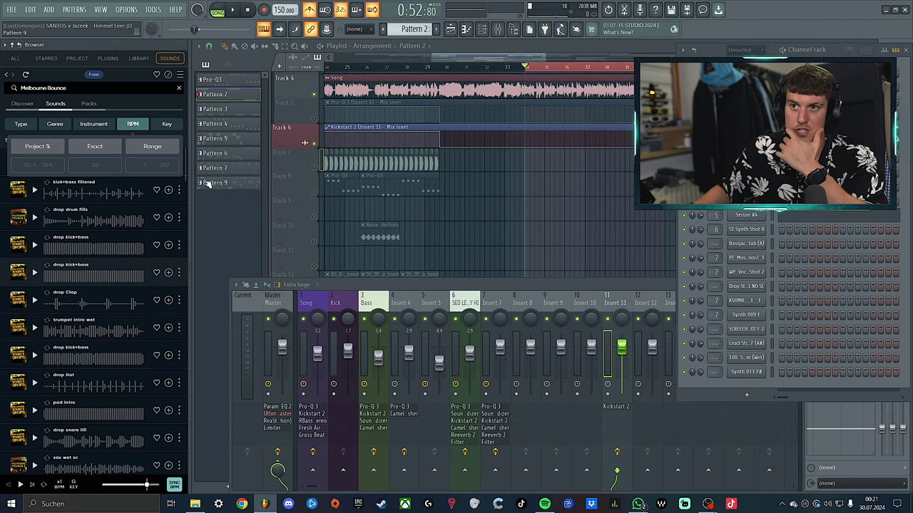
{"action": "left_click", "coordinate": [166, 126]}
{"action": "left_click", "coordinate": [79, 172]}
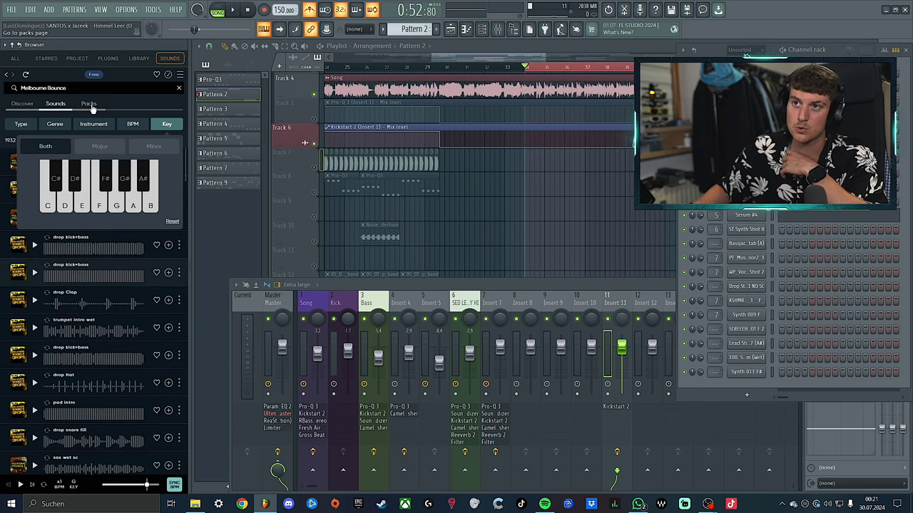
{"action": "left_click", "coordinate": [90, 105]}
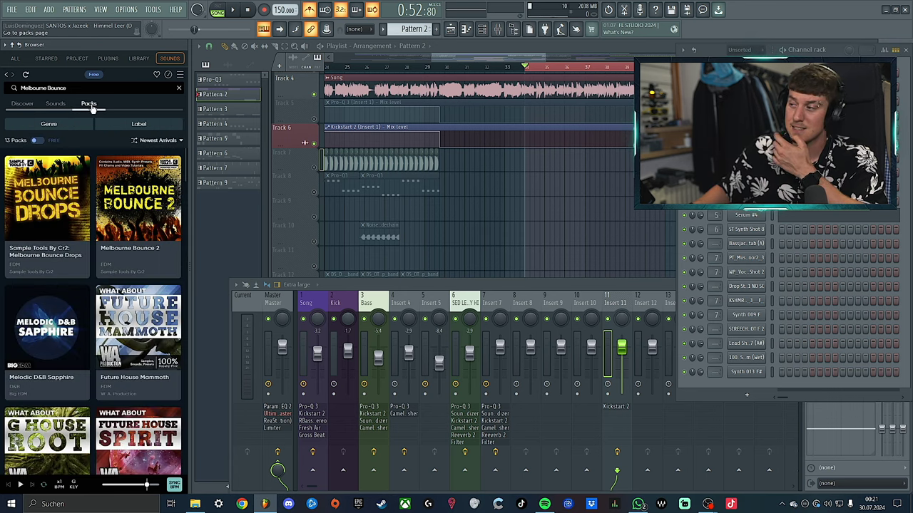